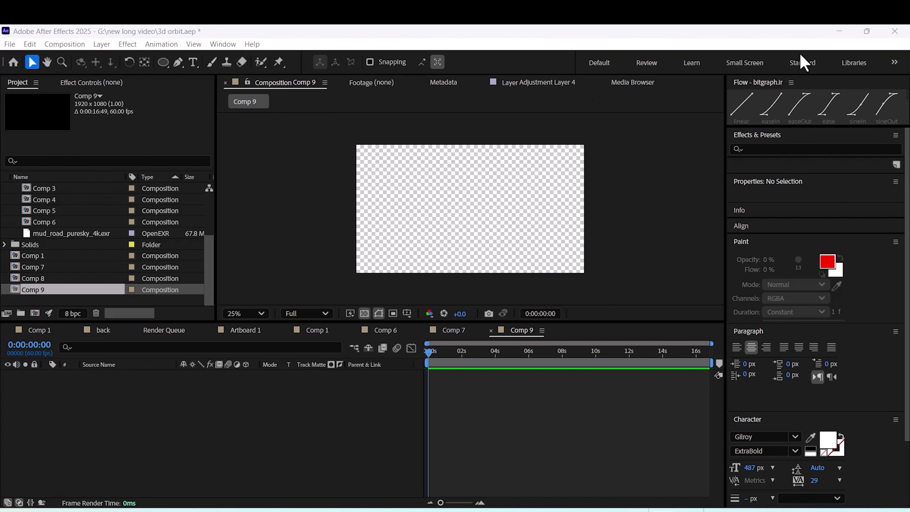
Draw a gradient-filled circle about 456 px in diameter with the Ellipse tool near the centre of the composition.
click(166, 63)
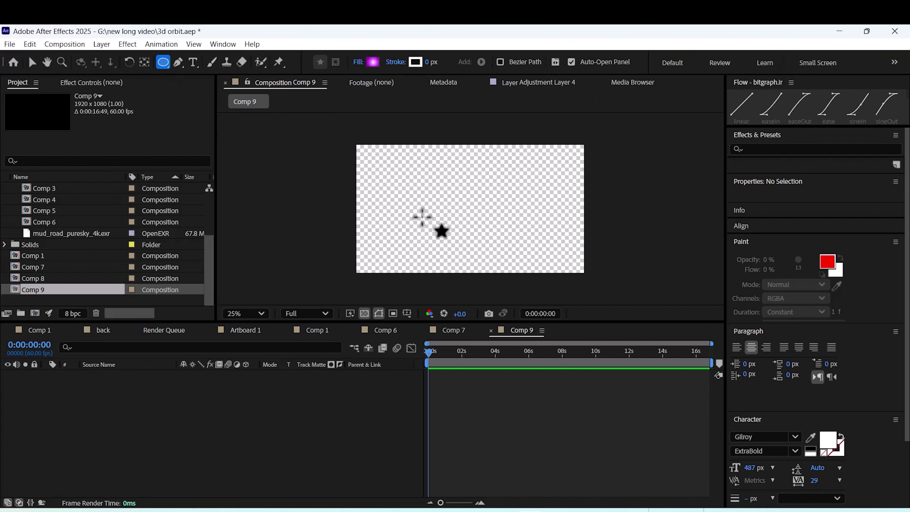
drag(436, 185, 490, 239)
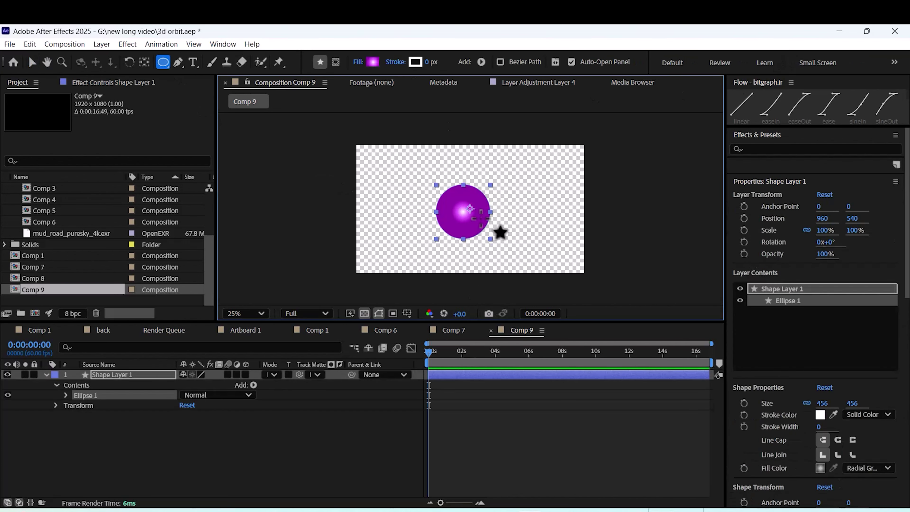
key(period)
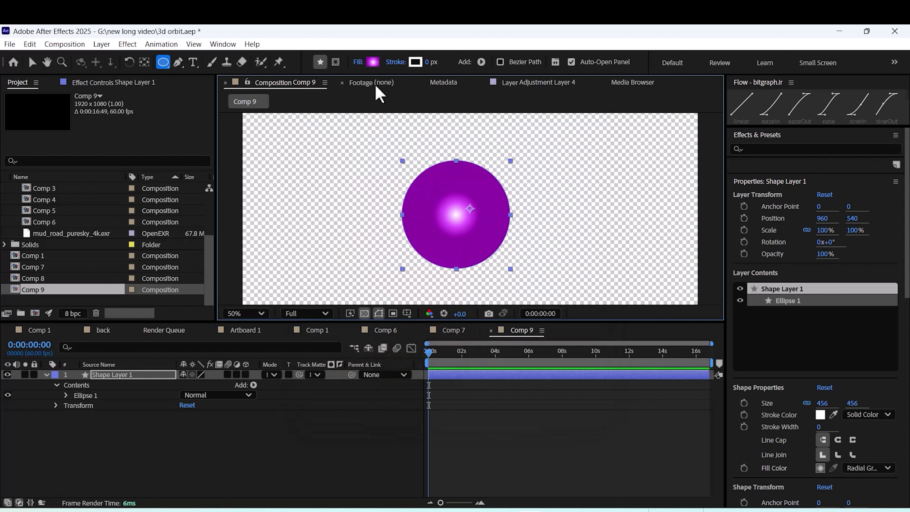
Keep the circle's white-to-purple radial gradient and shift its highlight toward the circle's upper left.
click(372, 62)
drag(479, 129, 471, 118)
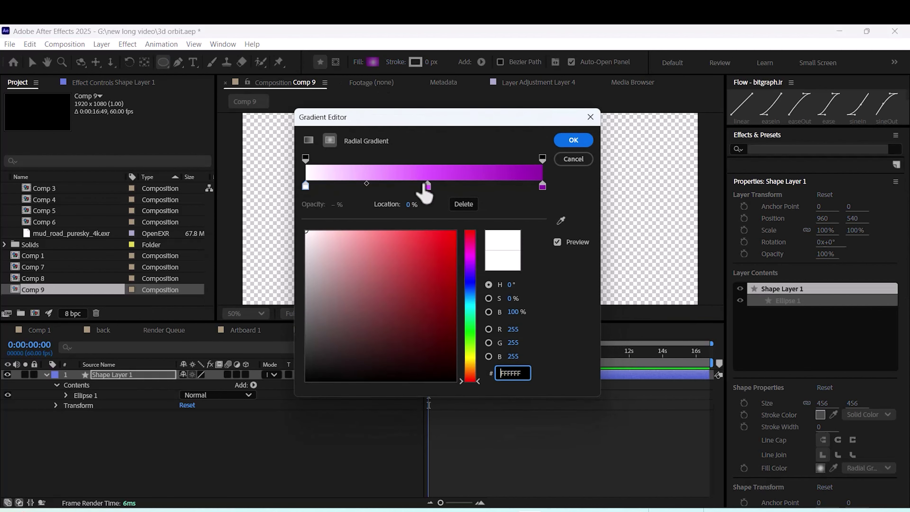
click(571, 143)
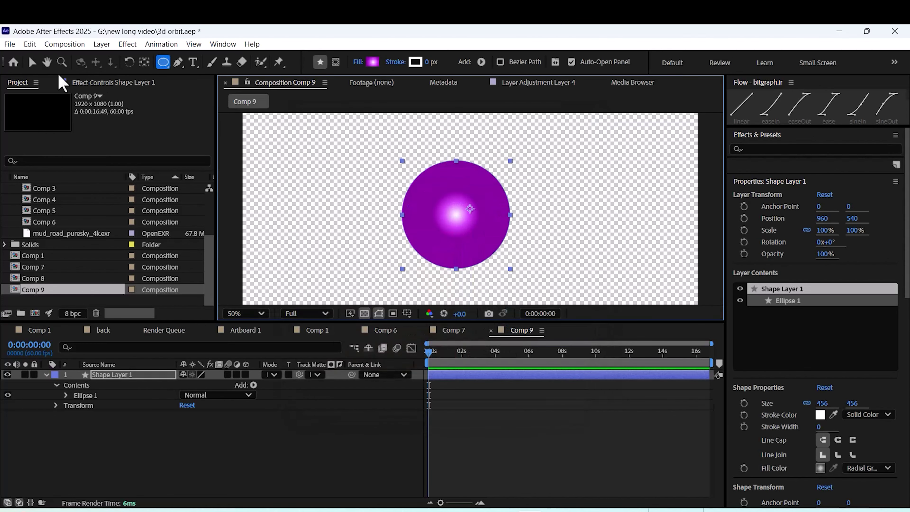
click(32, 61)
Duplicate the sphere layer twice and place one copy on each side of the central sphere.
key(ctrl+d)
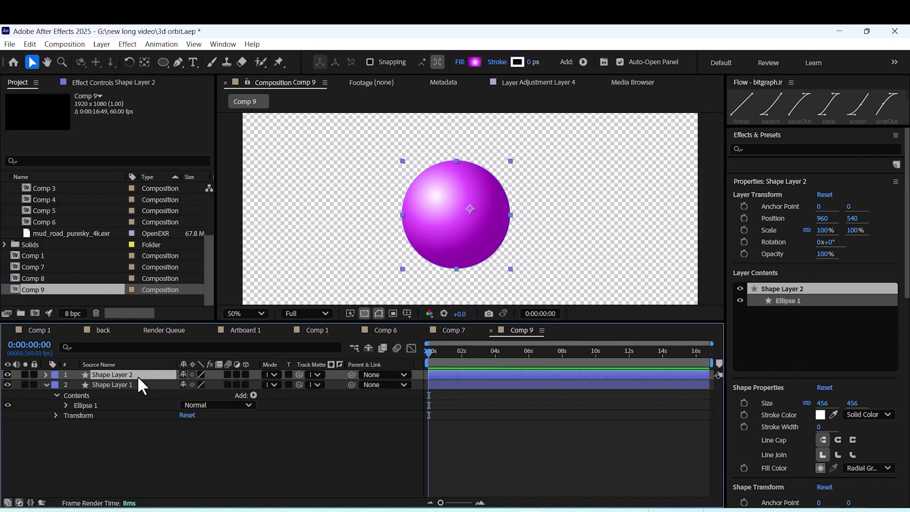
key(ctrl+d)
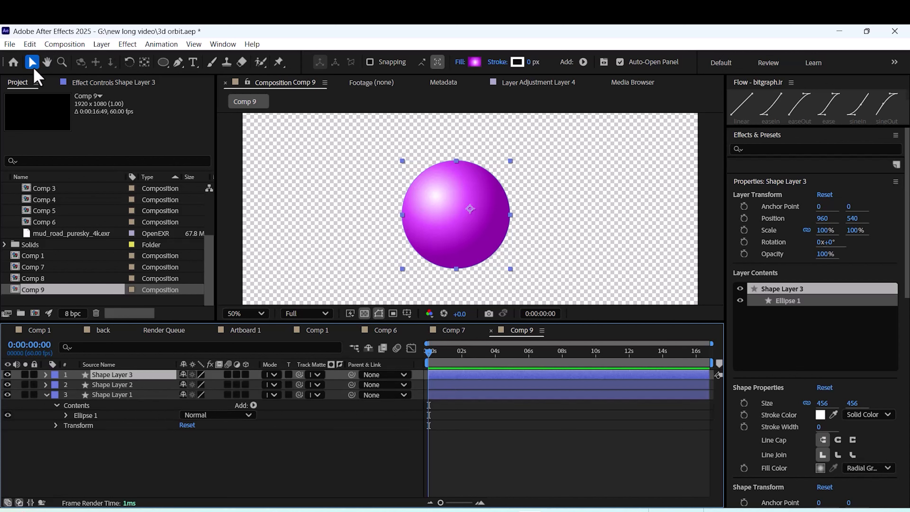
drag(471, 209, 607, 205)
Scale the two side spheres, Shape Layer 3 and Shape Layer 2, to 52%.
click(141, 374)
shift+click(143, 384)
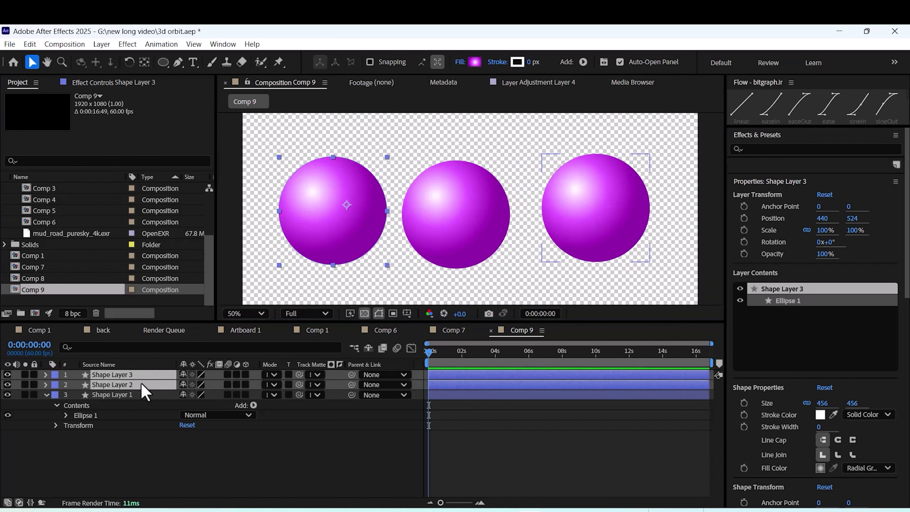
key(s)
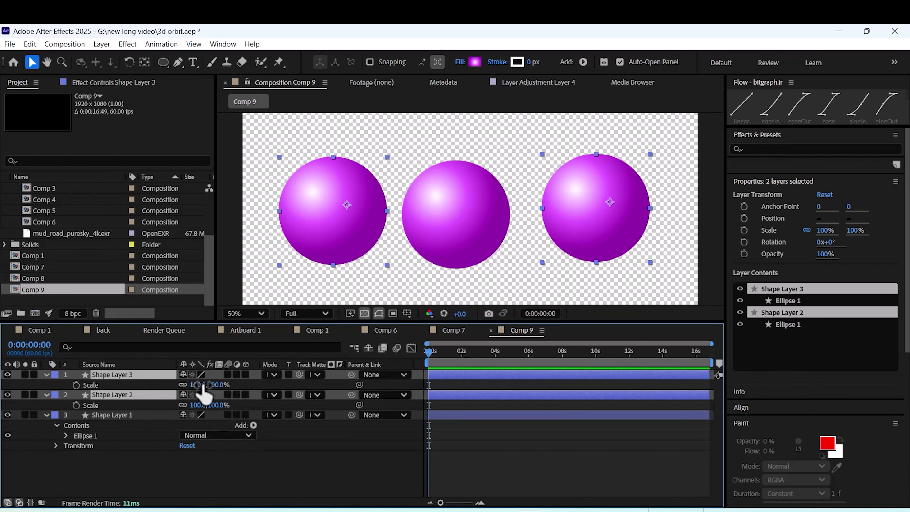
drag(199, 384, 172, 384)
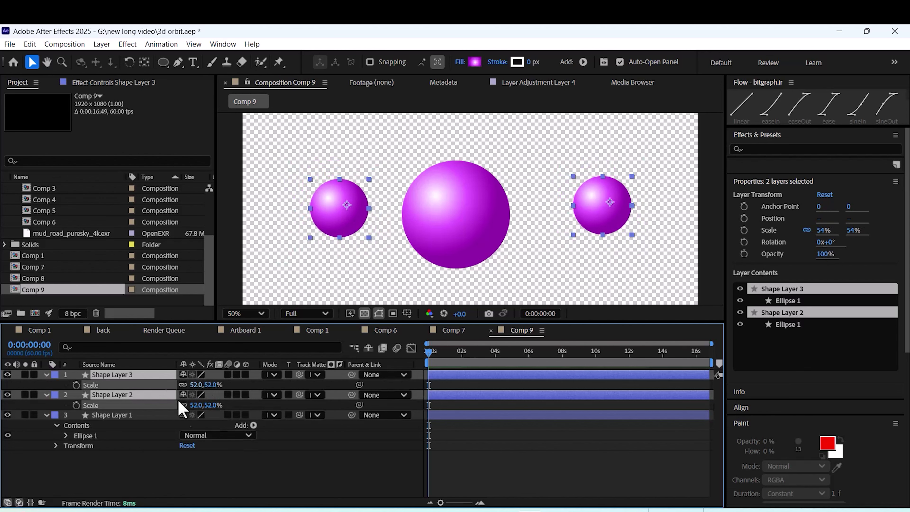
key(F2)
Recolour the right sphere's radial gradient with middle stop 9A60FF and outer stop 180BA7.
click(149, 395)
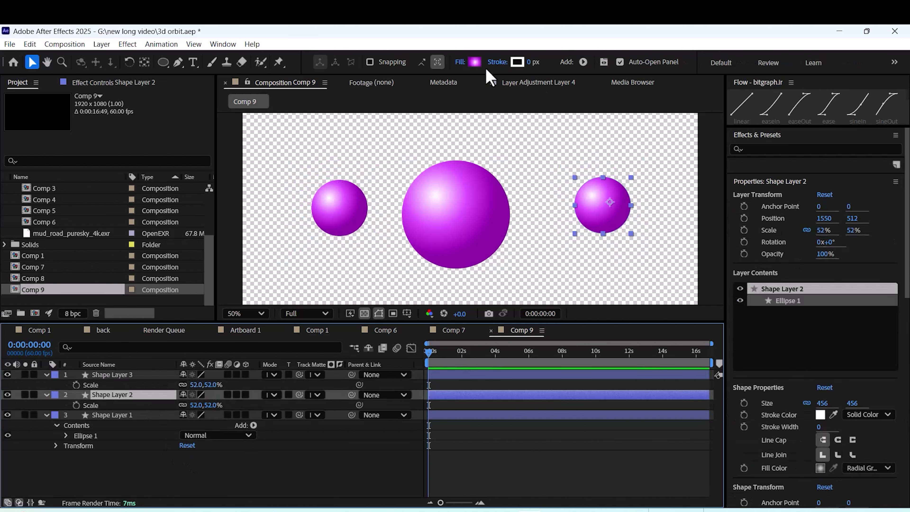
click(474, 62)
drag(491, 139, 639, 155)
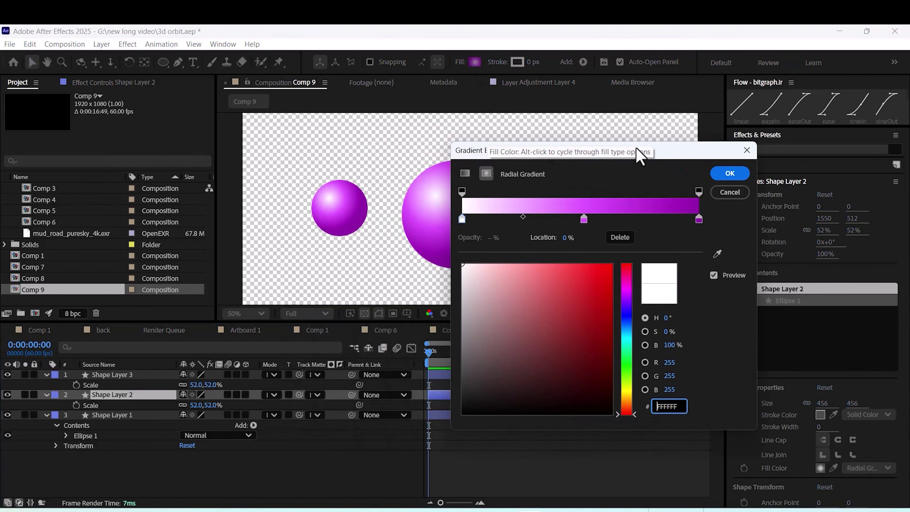
click(584, 218)
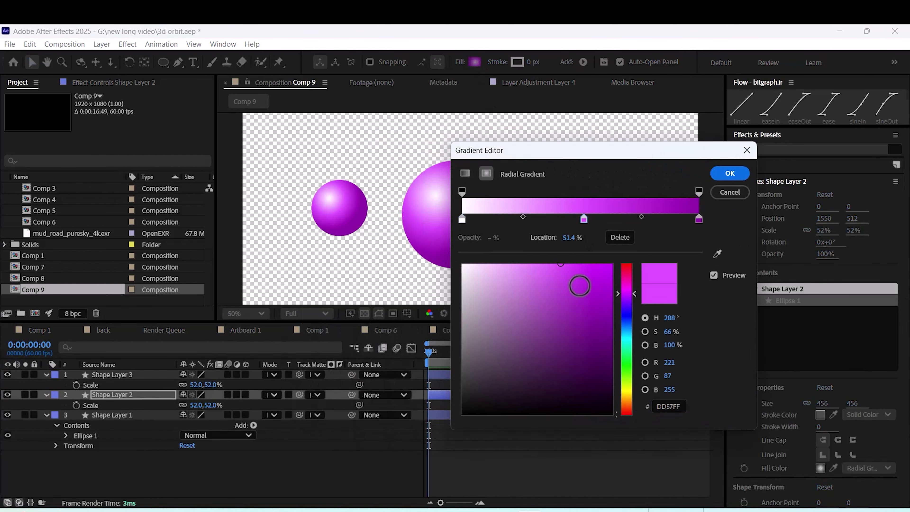
click(625, 304)
click(554, 264)
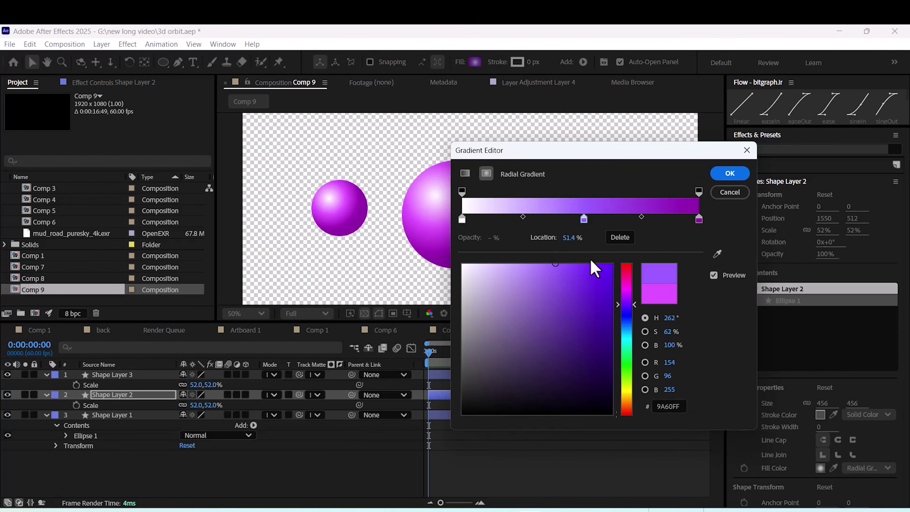
drag(609, 163, 339, 126)
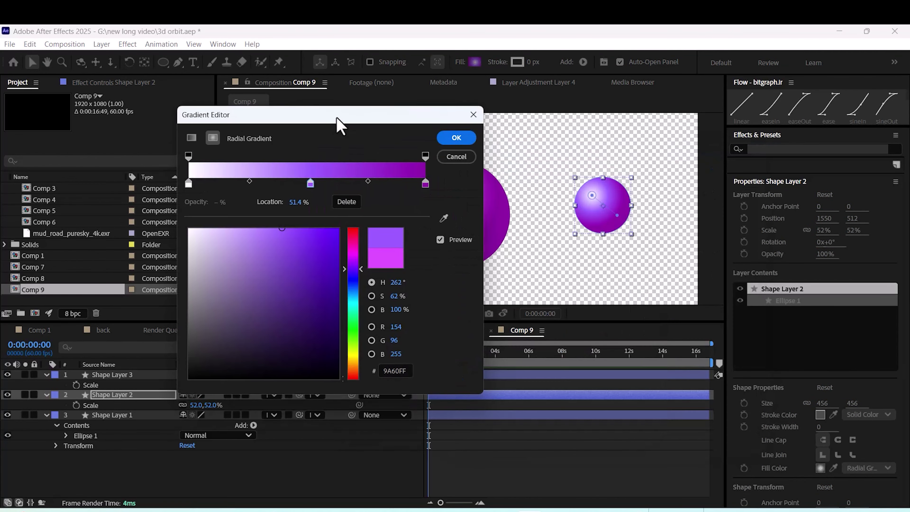
click(424, 184)
click(352, 275)
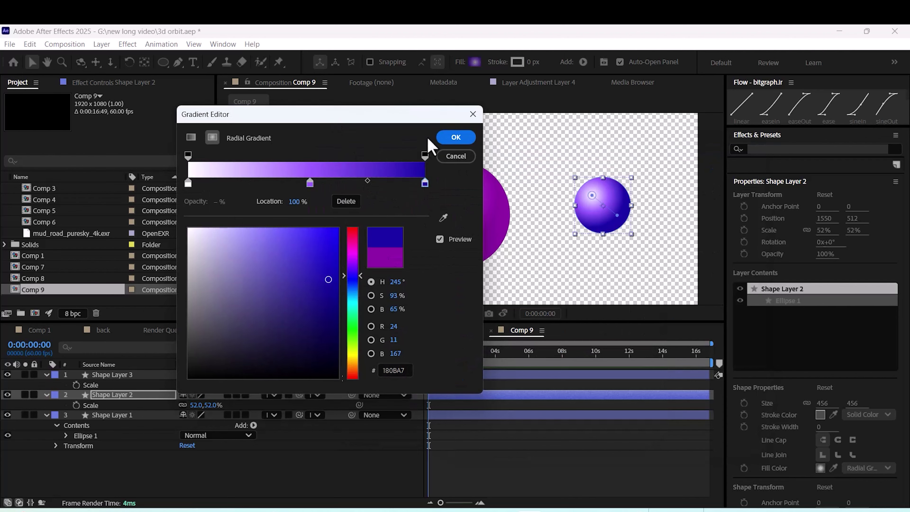
click(455, 137)
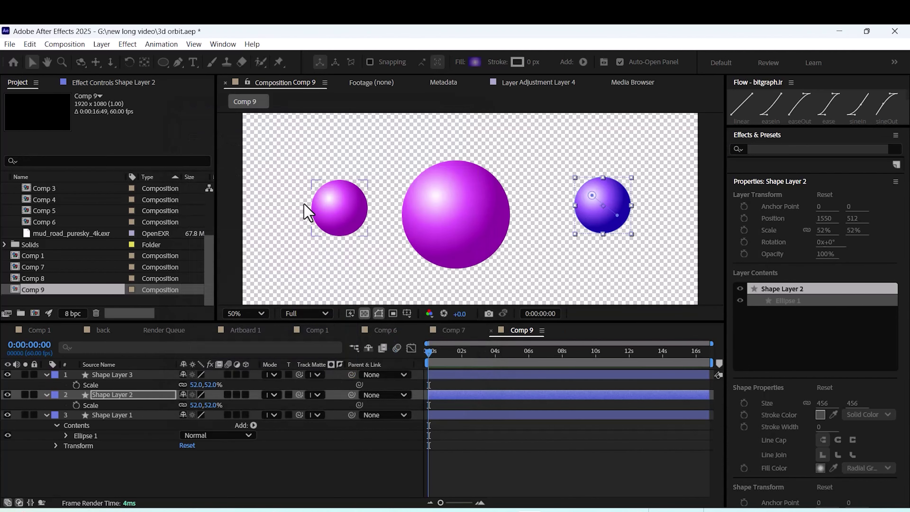
Recolour the left sphere's radial gradient with middle stop FF57DF and a deep crimson outer stop.
click(153, 375)
click(475, 63)
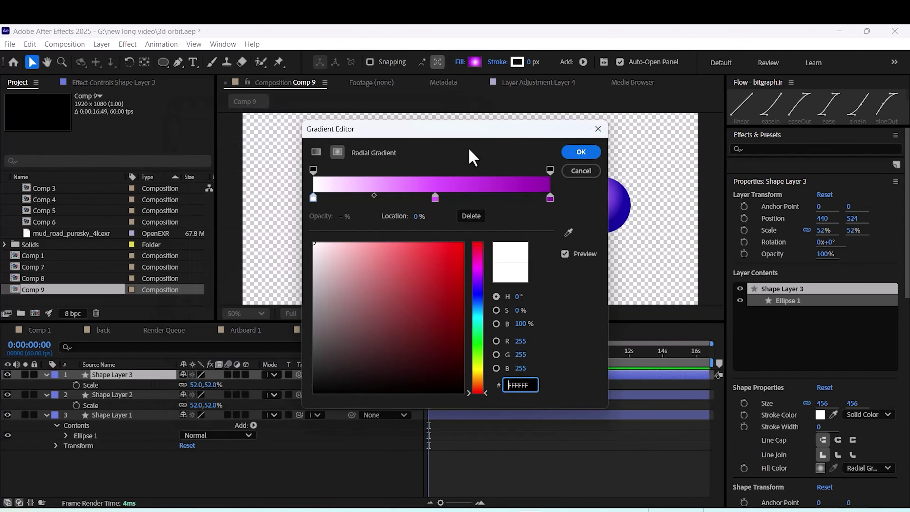
drag(477, 134, 649, 186)
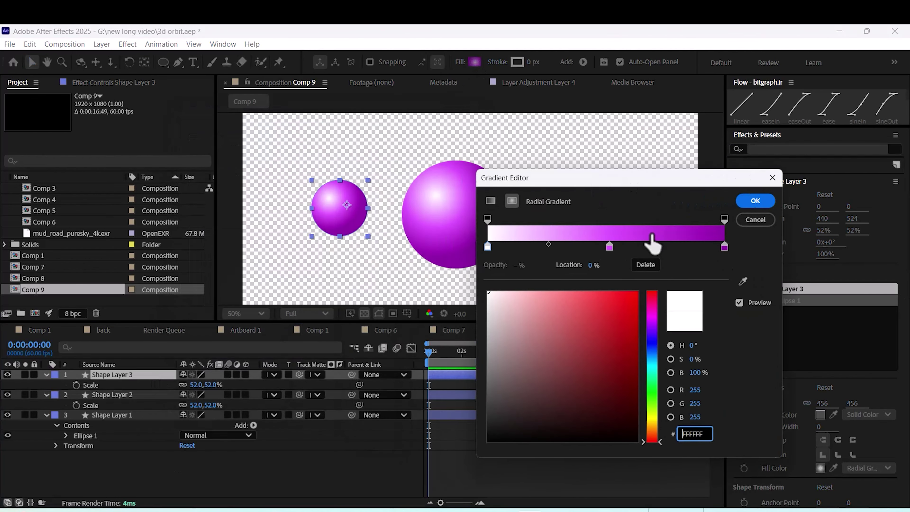
click(609, 246)
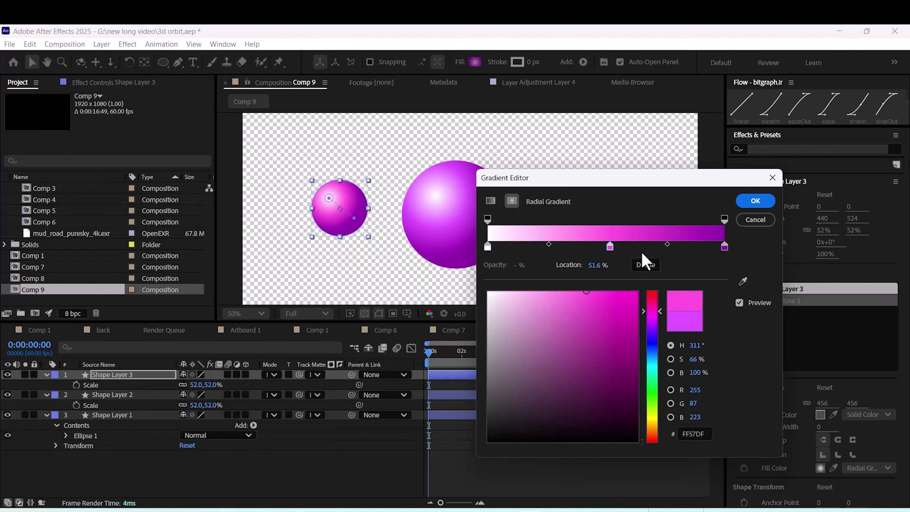
click(724, 246)
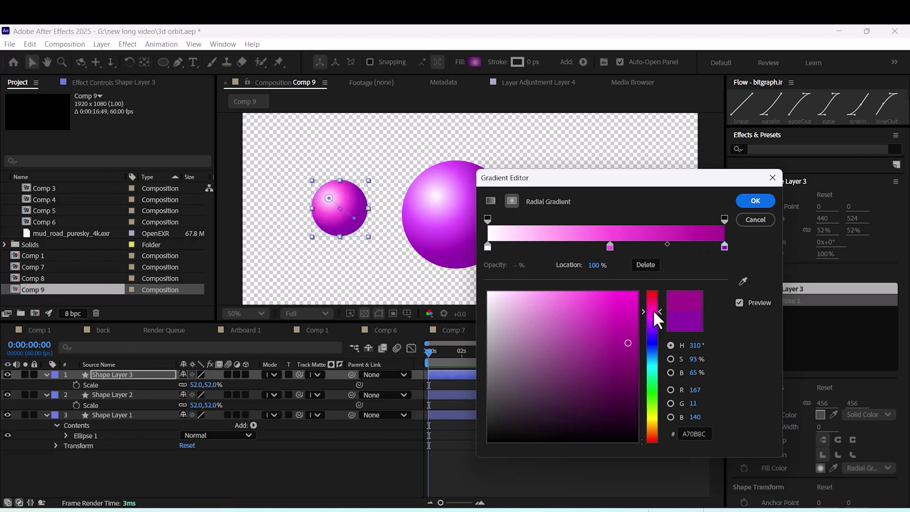
drag(655, 317, 655, 306)
click(752, 202)
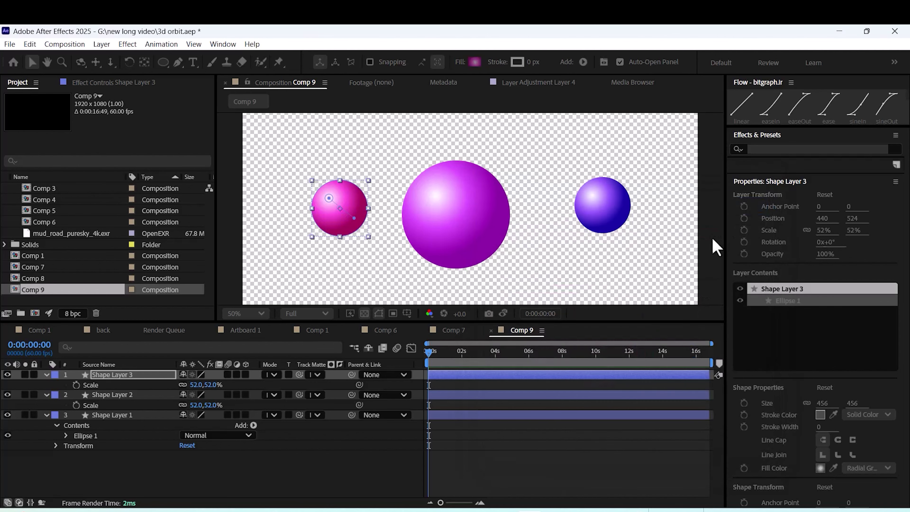
Add a 1920 x 1080 px deep blue solid and place it beneath all the sphere layers as the background.
click(302, 465)
right_click(301, 471)
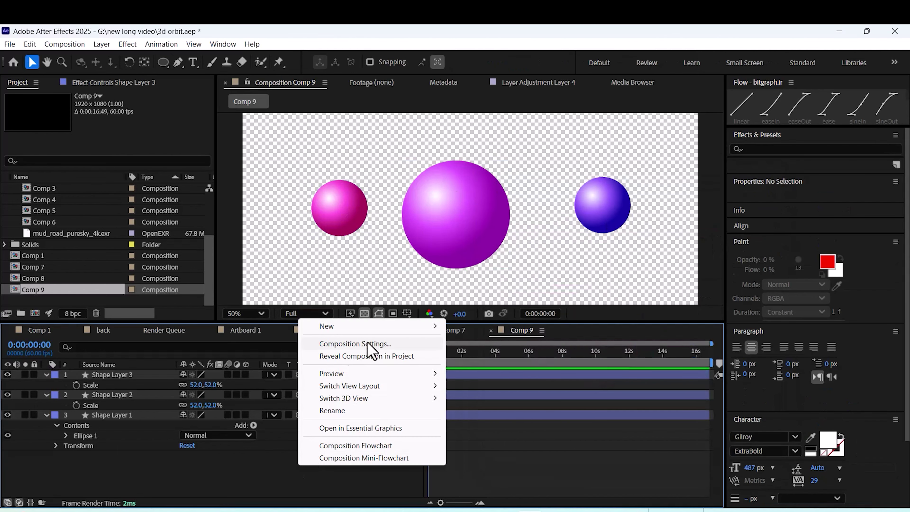
mouse_move(377, 326)
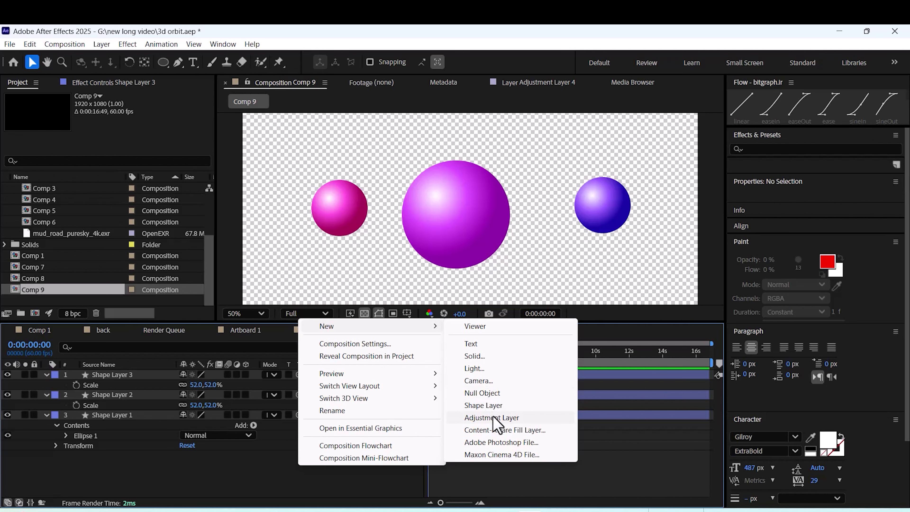
click(477, 356)
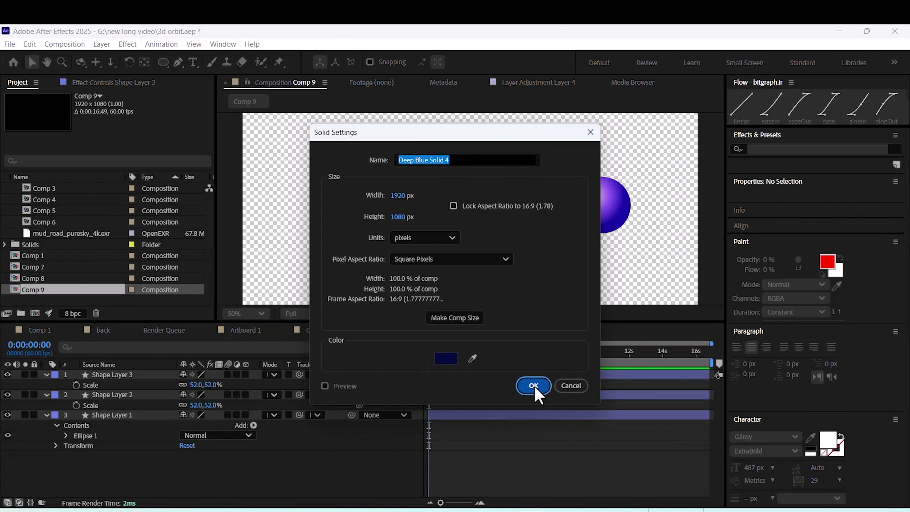
click(534, 386)
drag(158, 375, 159, 465)
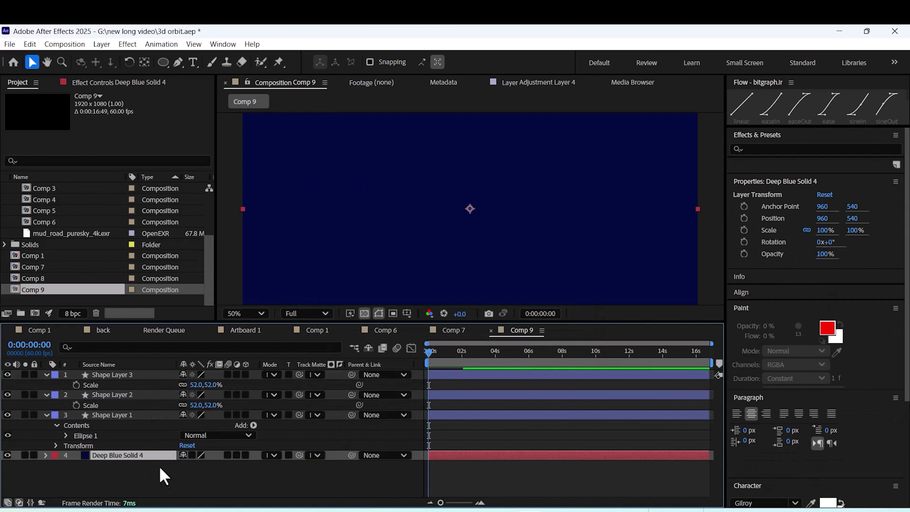
Collapse the properties of the three sphere layers and make all three 3D layers.
drag(144, 381, 142, 416)
key(u)
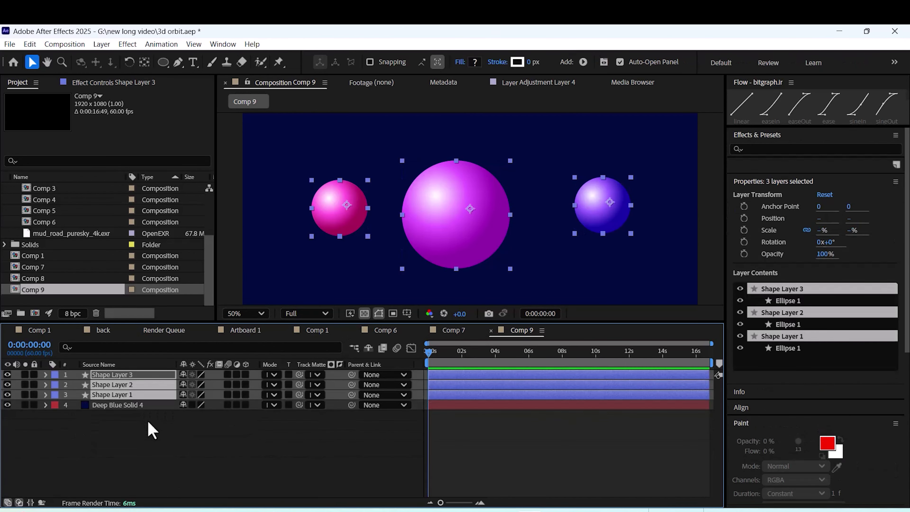
key(F2)
drag(246, 373, 246, 394)
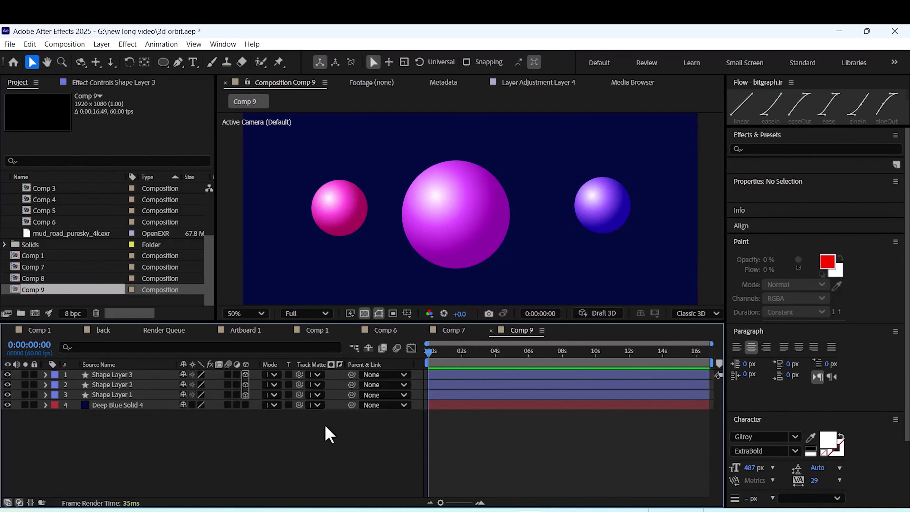
Add a null object and parent the two side spheres, Shape Layer 3 and Shape Layer 2, to it.
right_click(324, 431)
mouse_move(401, 294)
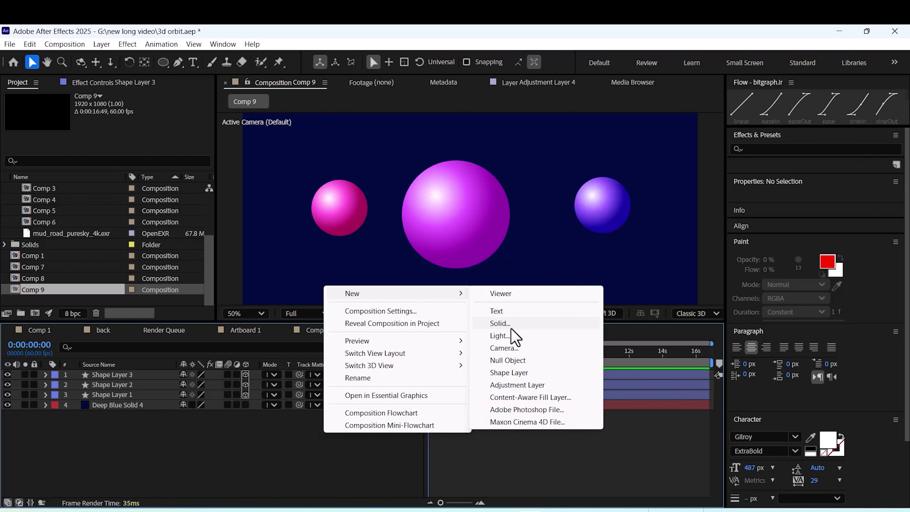
click(523, 360)
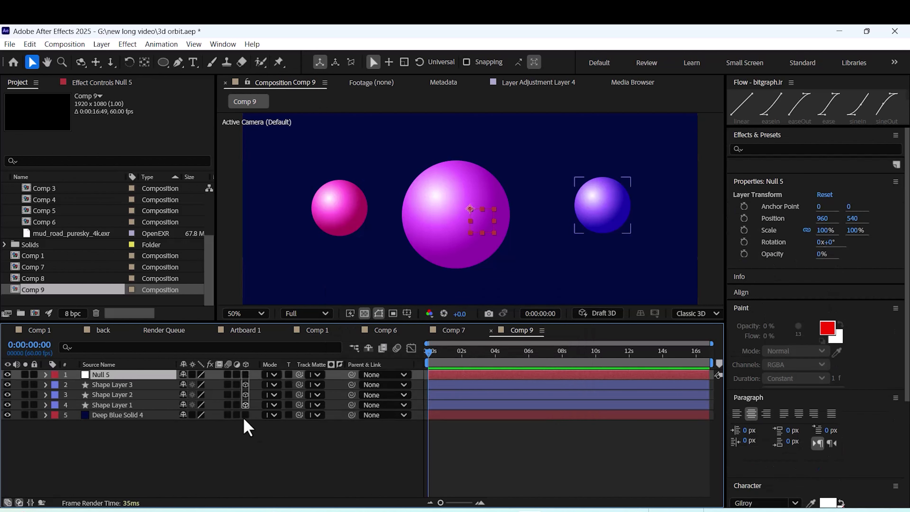
click(185, 433)
click(153, 387)
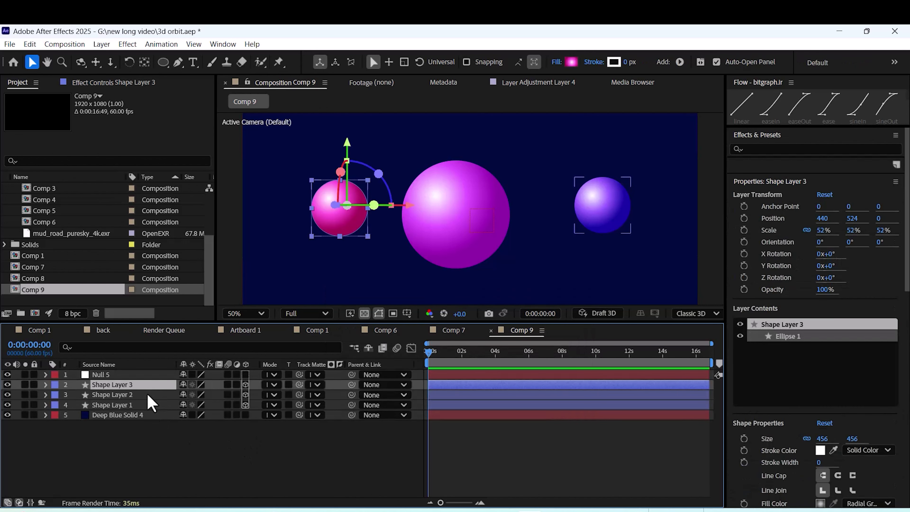
ctrl+click(148, 394)
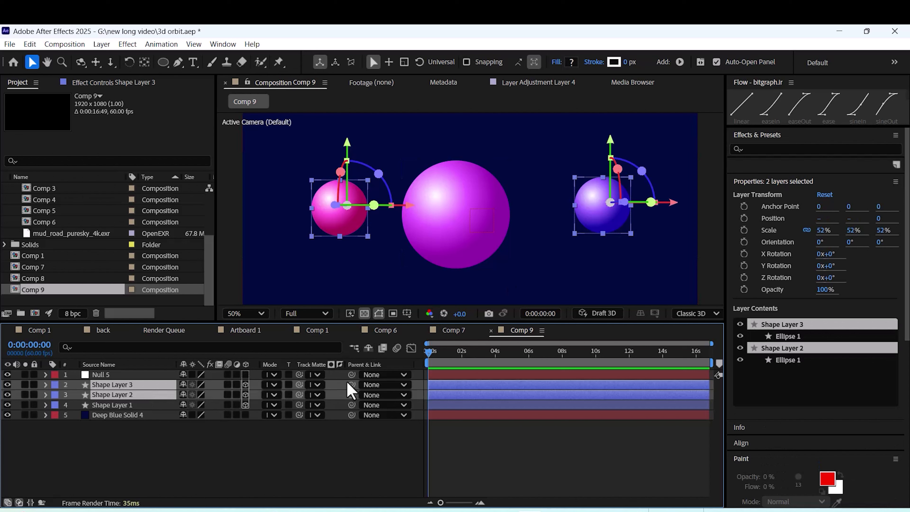
drag(351, 384, 141, 374)
Make the null object a 3D layer and reveal its rotation properties.
click(136, 375)
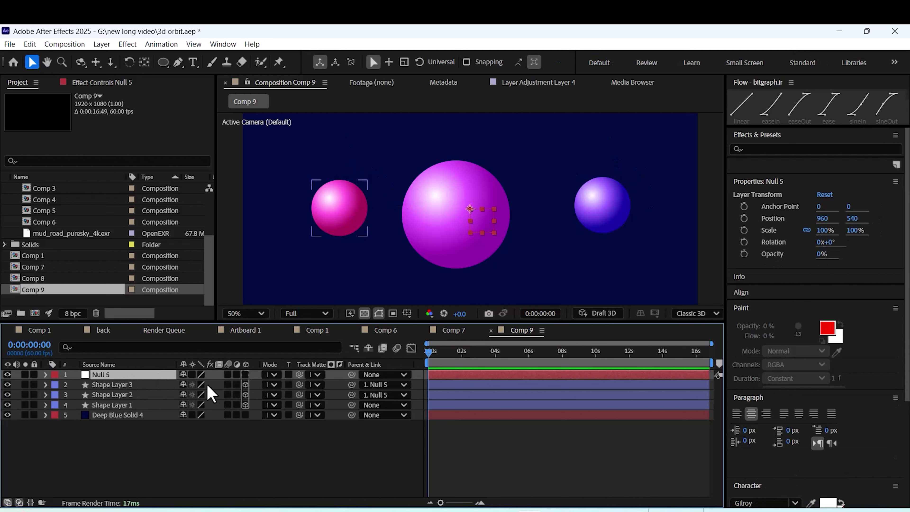
click(245, 374)
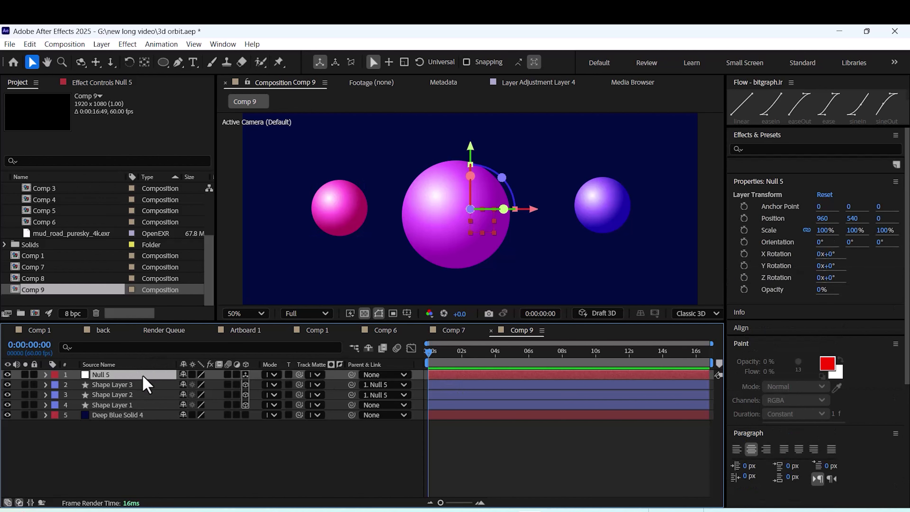
key(r)
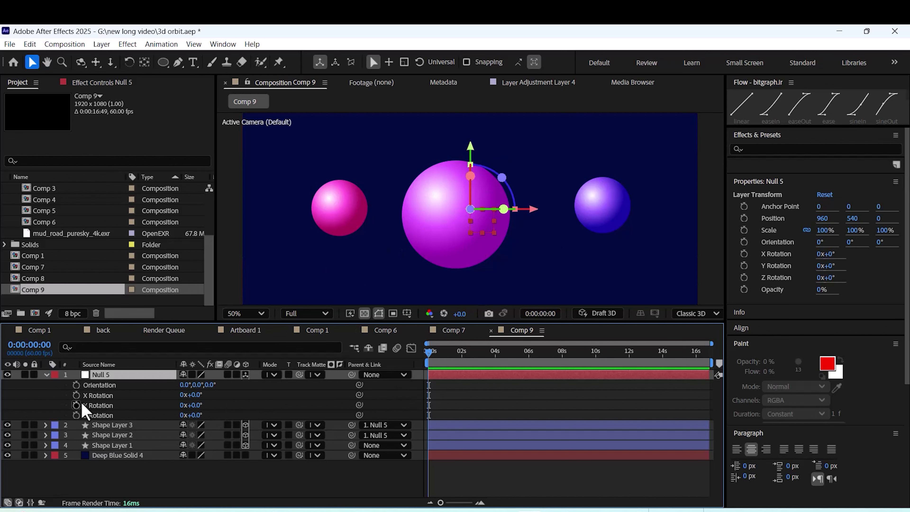
Keyframe the null's Y Rotation from 0° at the start of the composition to 360° at 0:00:04:02.
click(76, 405)
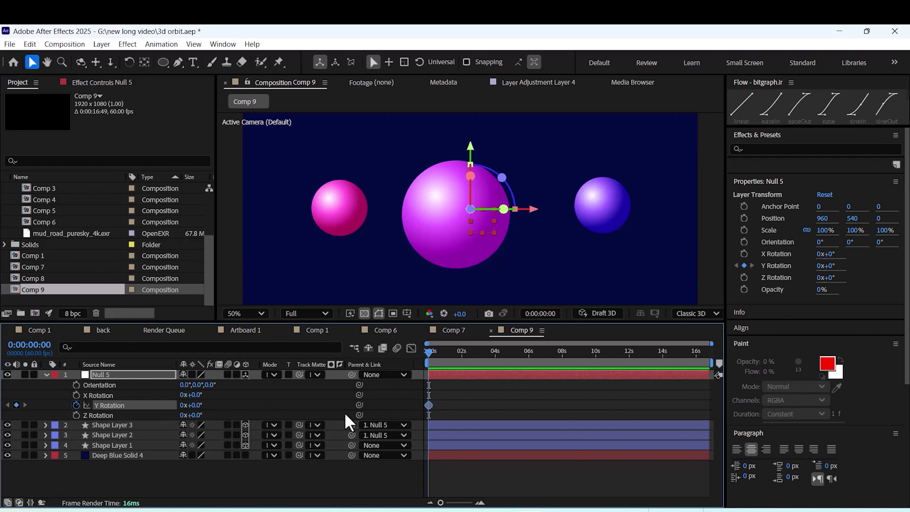
drag(432, 354, 493, 362)
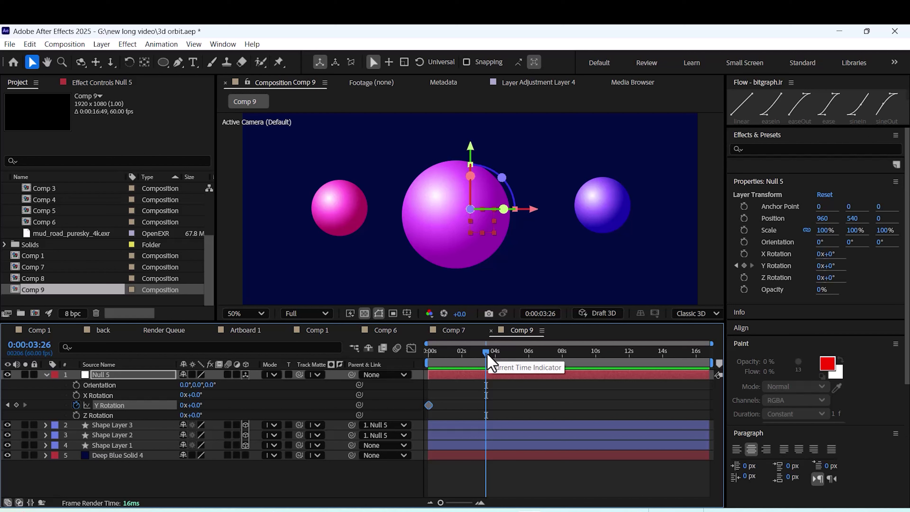
drag(488, 355, 495, 354)
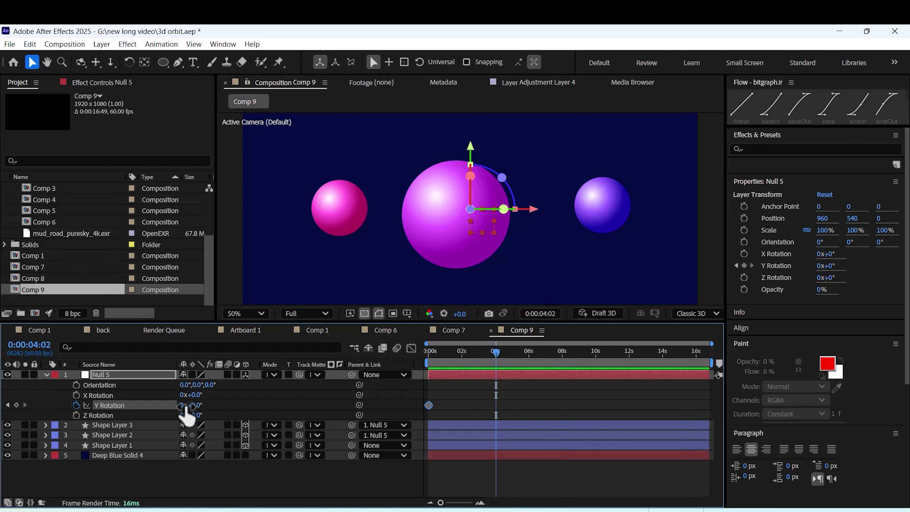
click(195, 405)
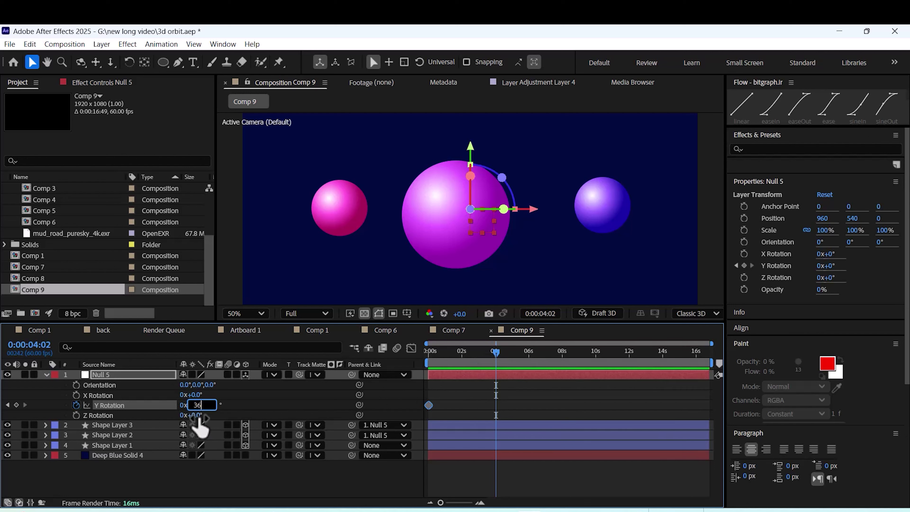
key(Return)
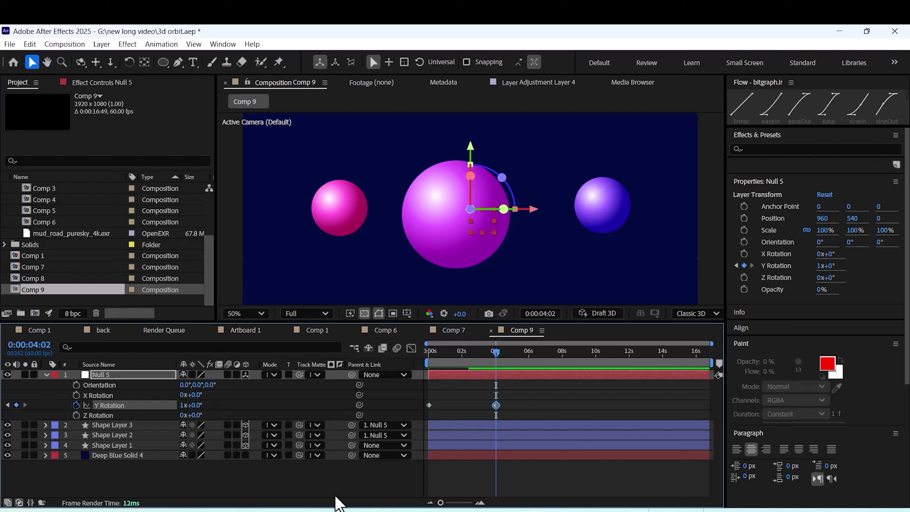
Play and scrub the orbit from the start to examine how the side spheres look as they turn.
drag(487, 363, 420, 371)
key(space)
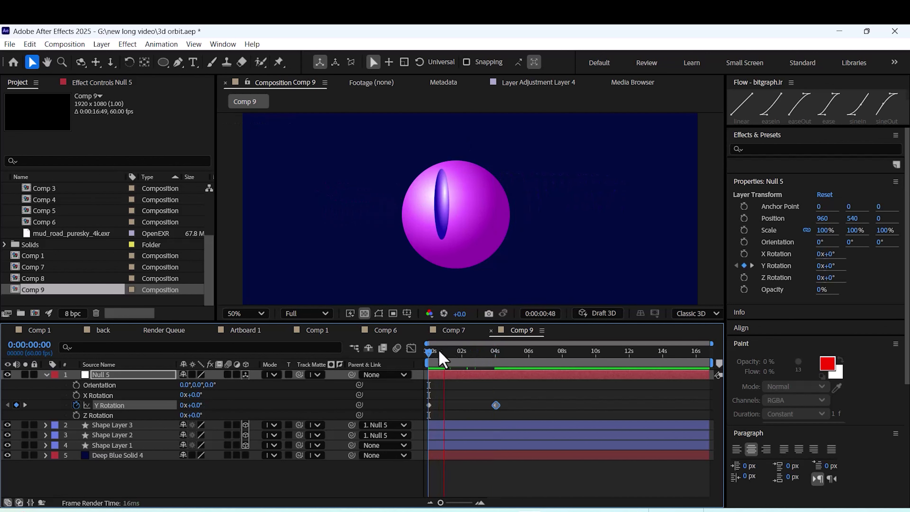
key(space)
drag(452, 352, 470, 357)
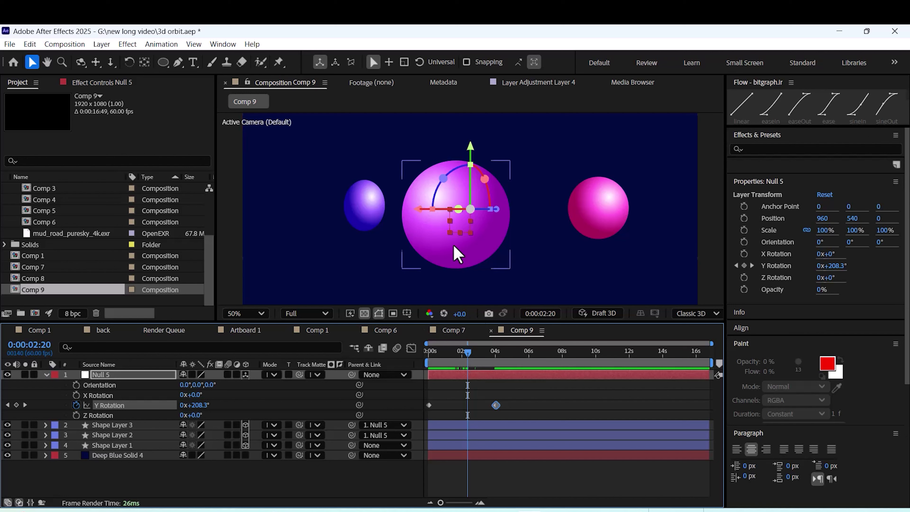
click(476, 360)
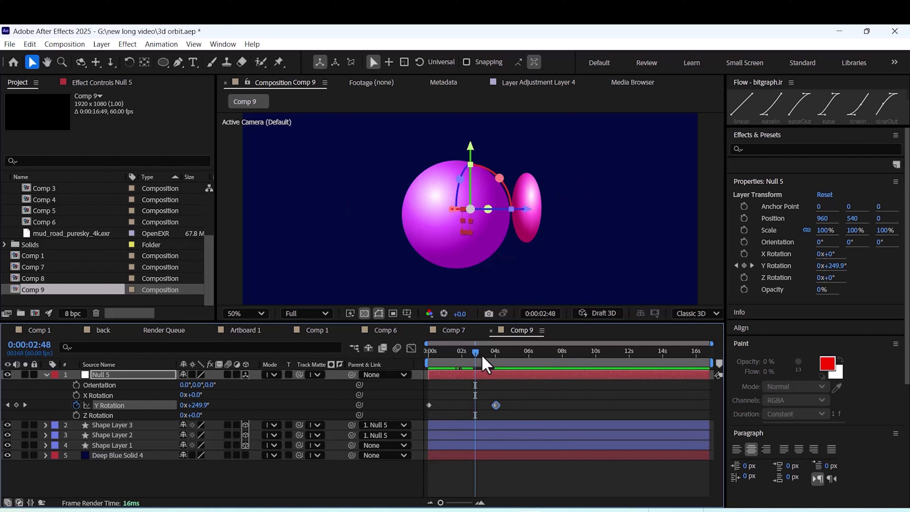
drag(482, 357, 372, 379)
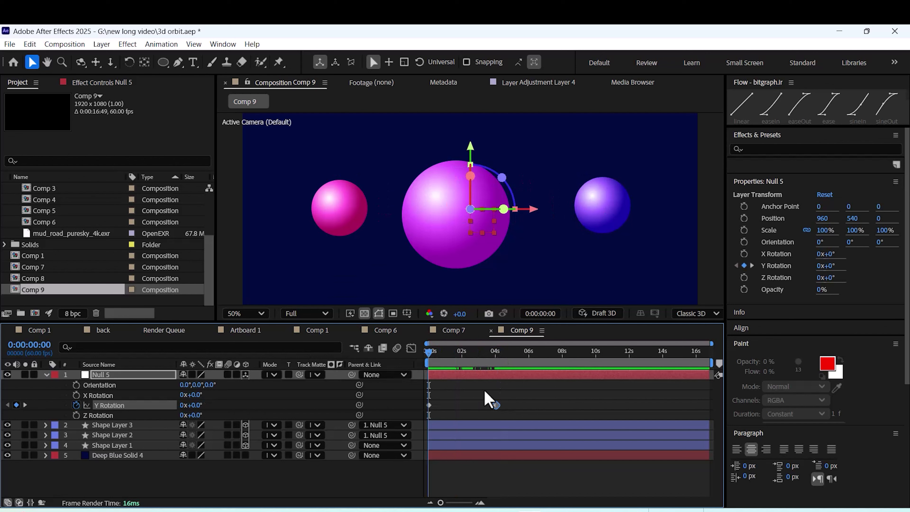
drag(430, 353, 443, 356)
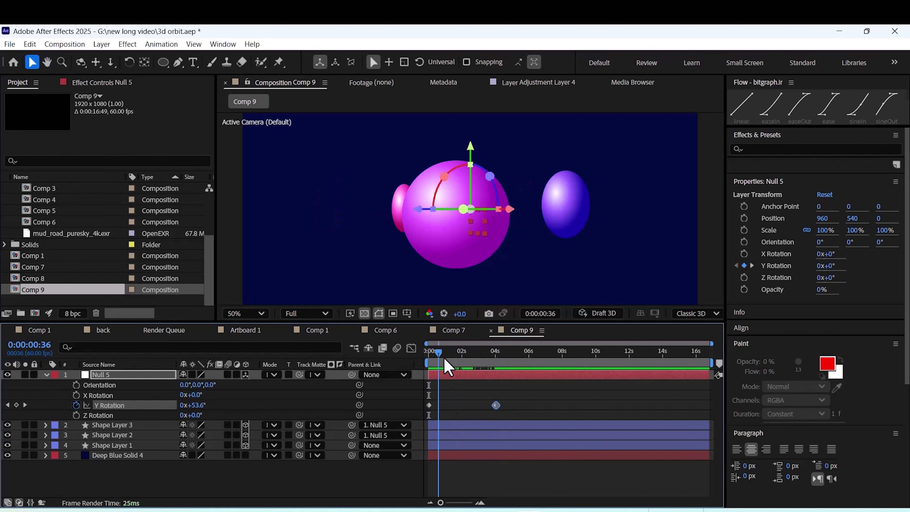
Set Auto-Orientation of Shape Layer 3 and Shape Layer 2 to Orient Towards Camera and preview the orbit from the start.
click(144, 427)
ctrl+click(140, 435)
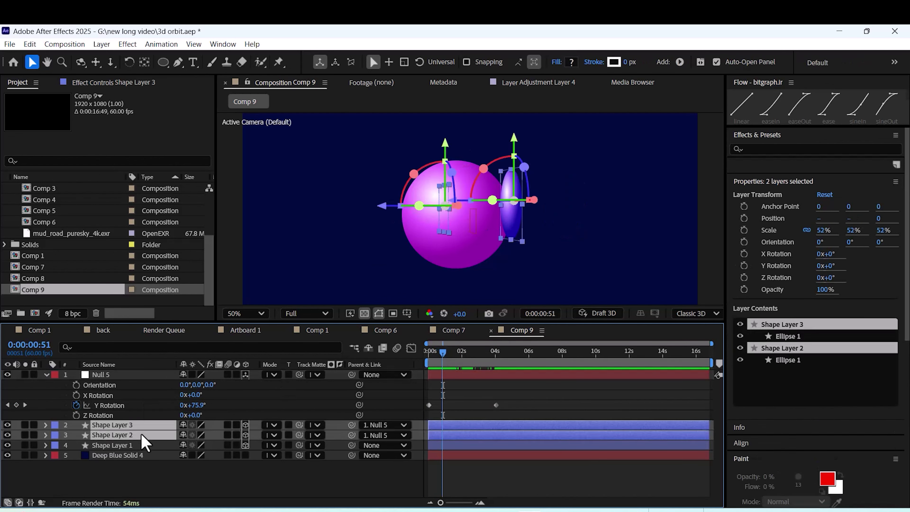
right_click(142, 435)
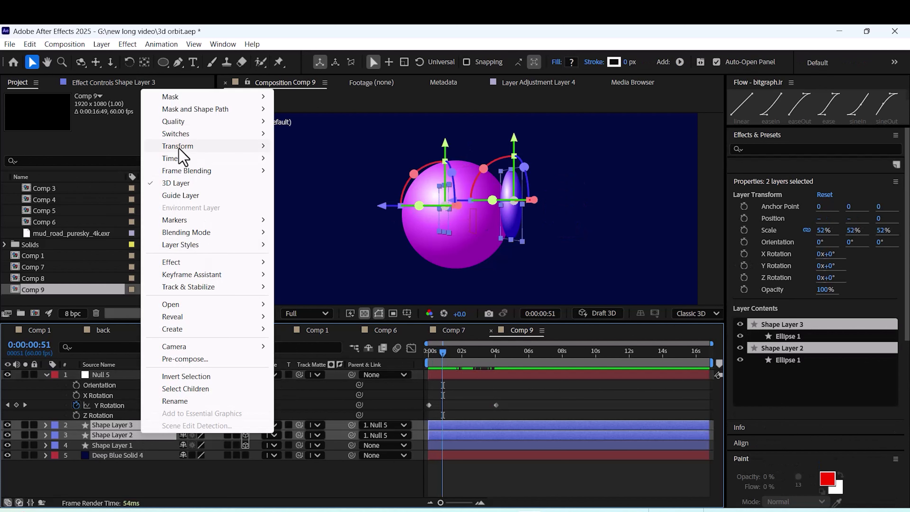
mouse_move(186, 149)
click(345, 339)
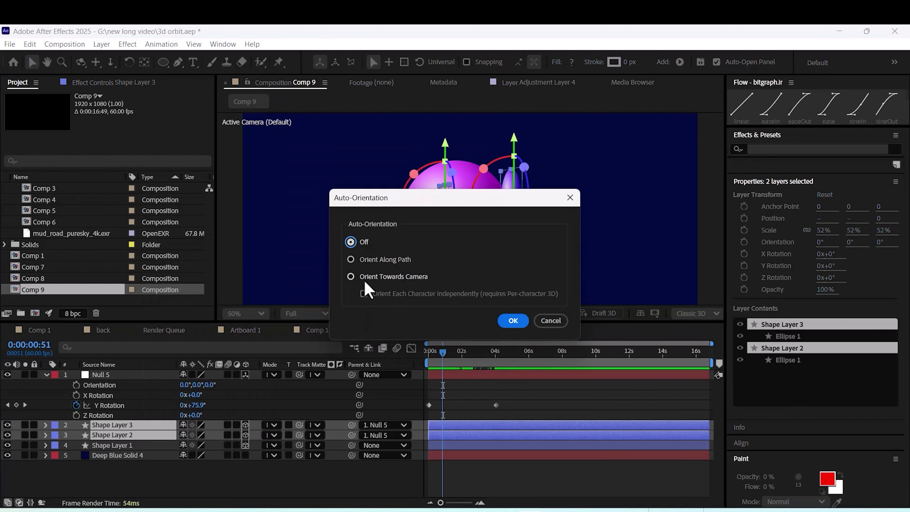
click(351, 276)
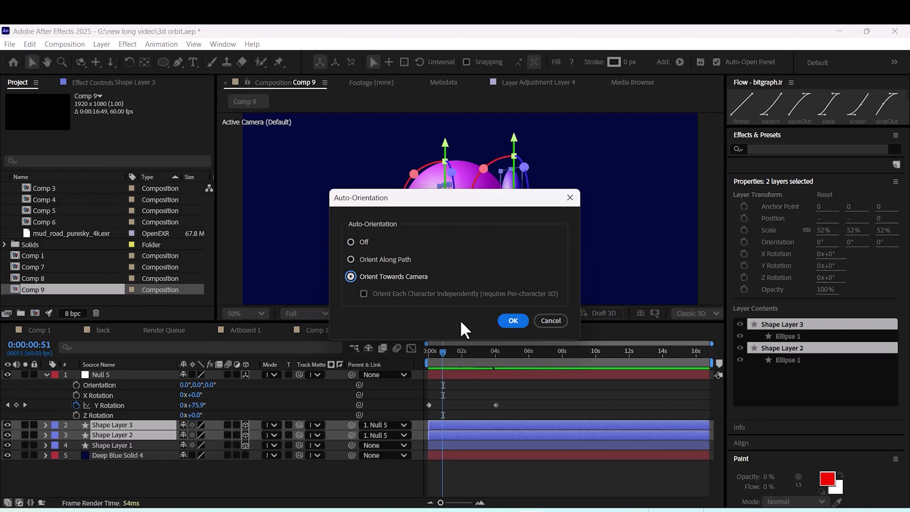
click(513, 320)
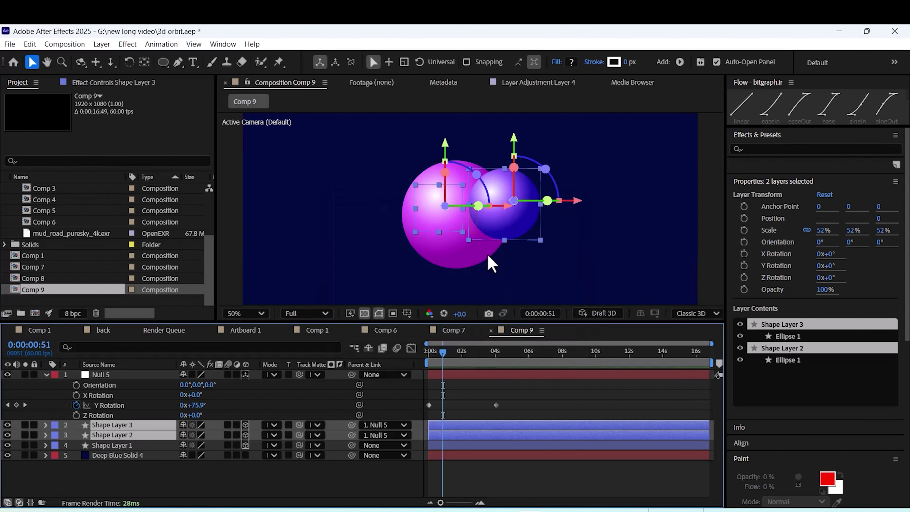
drag(446, 357, 416, 362)
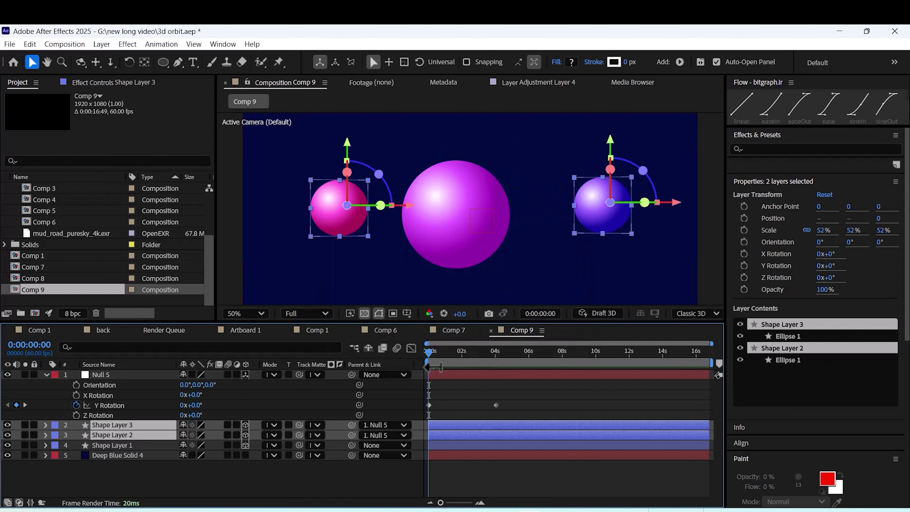
key(space)
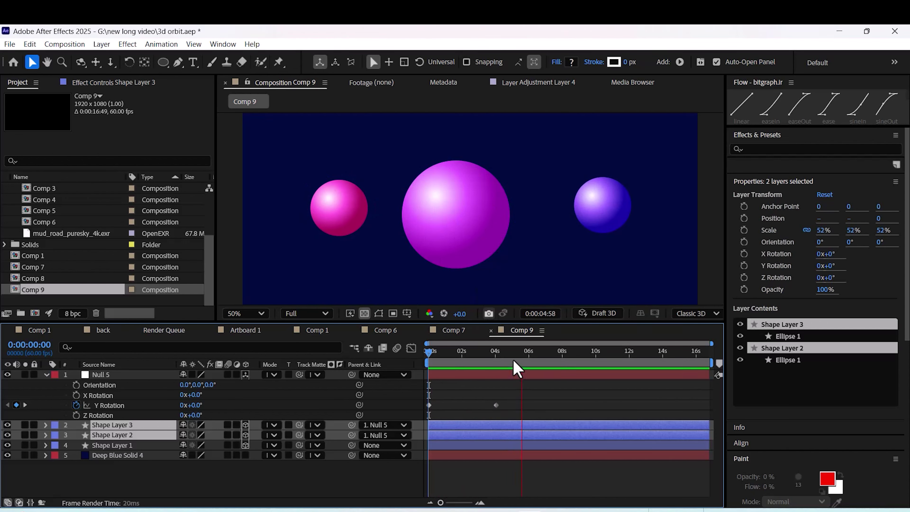
key(space)
Add a loopOut() expression to the null's Y Rotation and preview the repeating orbit.
drag(514, 356, 415, 430)
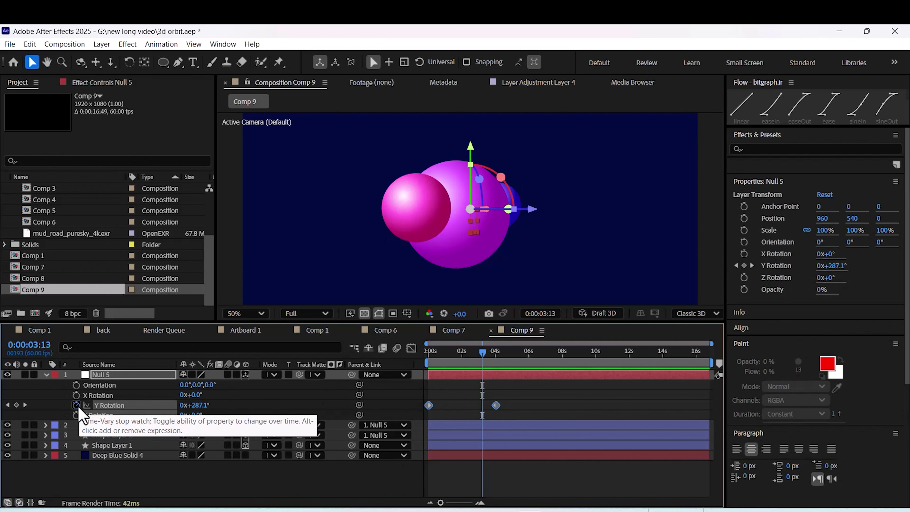
alt+click(76, 404)
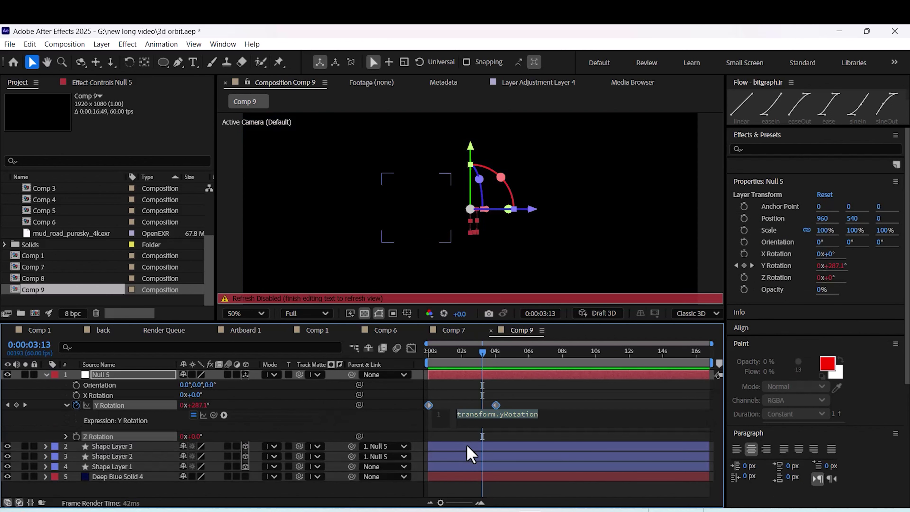
text(loo)
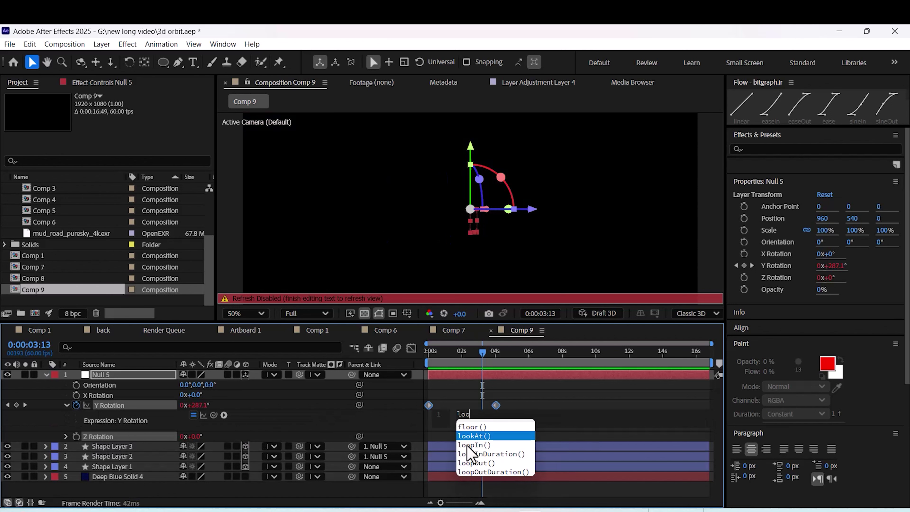
click(478, 463)
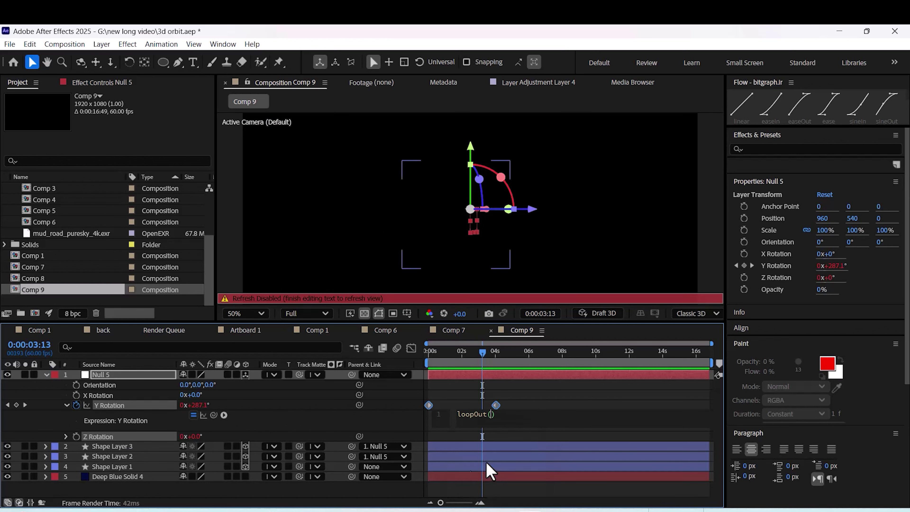
click(392, 416)
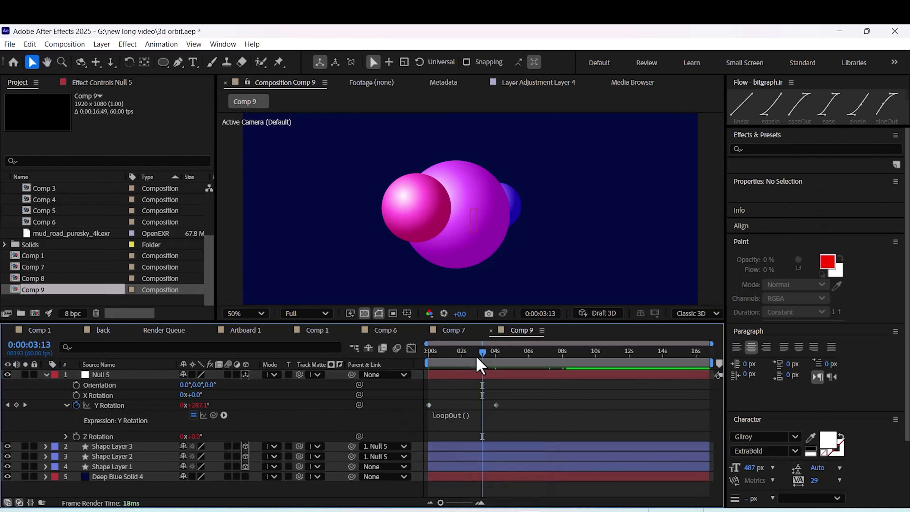
key(space)
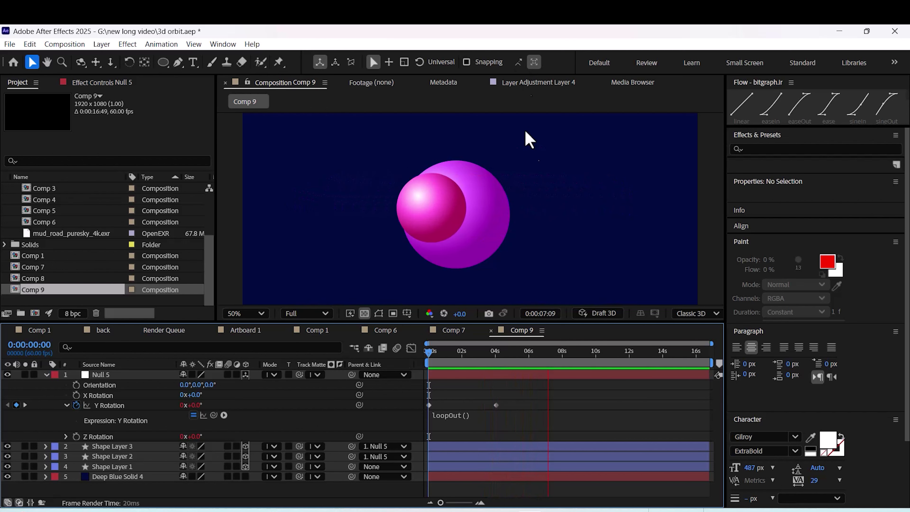
key(space)
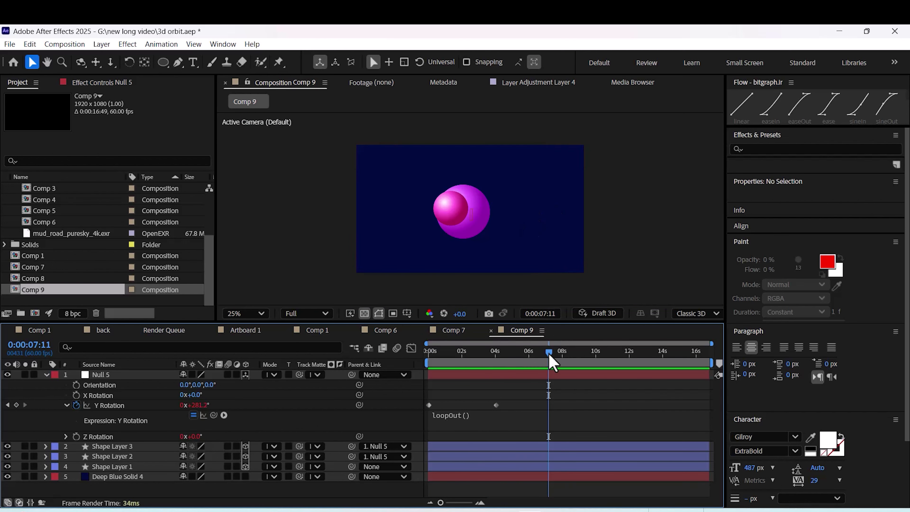
drag(549, 359, 477, 376)
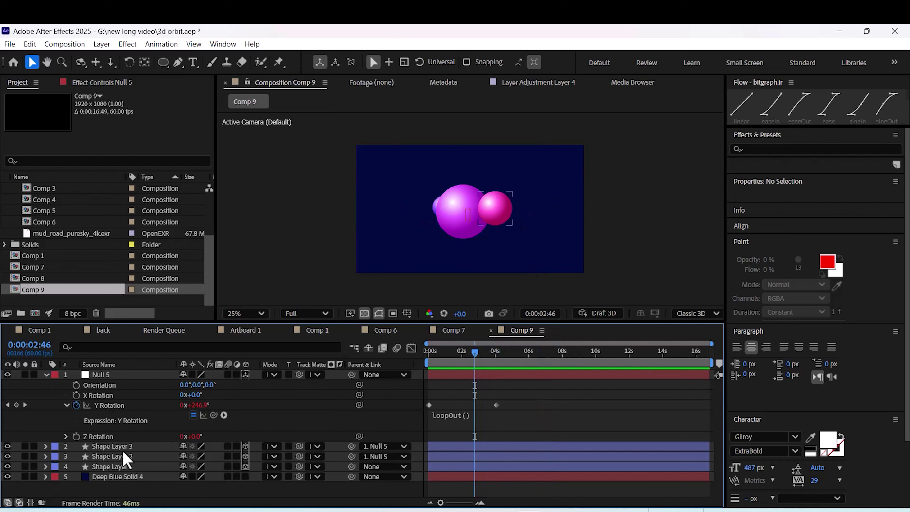
Apply Deep Glow to the central sphere, Shape Layer 1, with a radius of 398 and an exposure of 0.87.
click(116, 455)
click(133, 467)
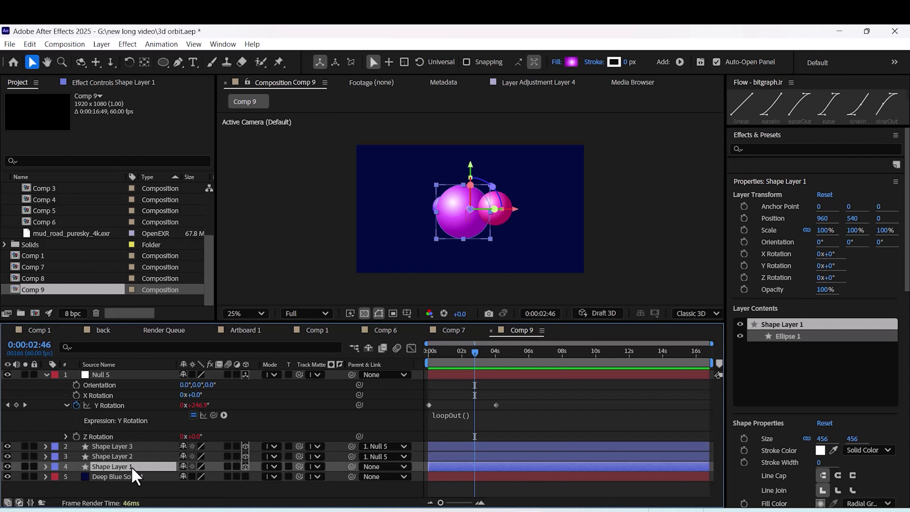
key(ctrl+space)
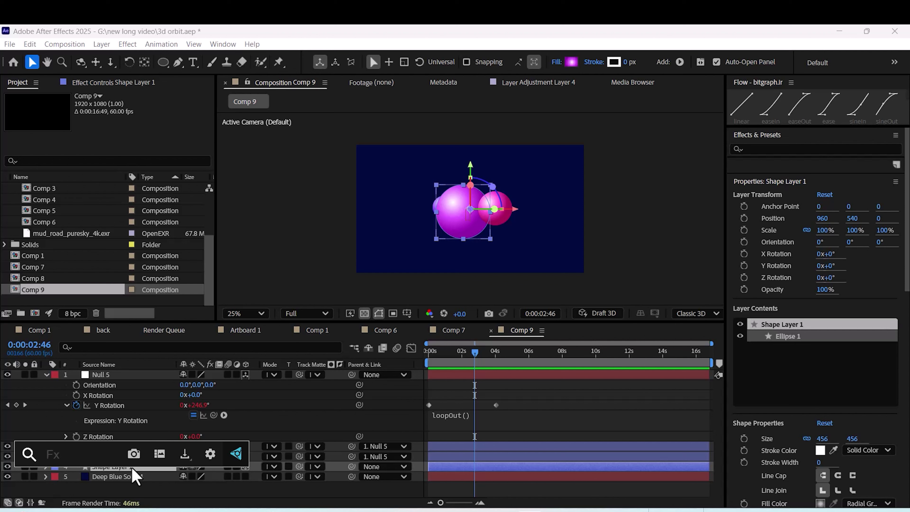
text(dee)
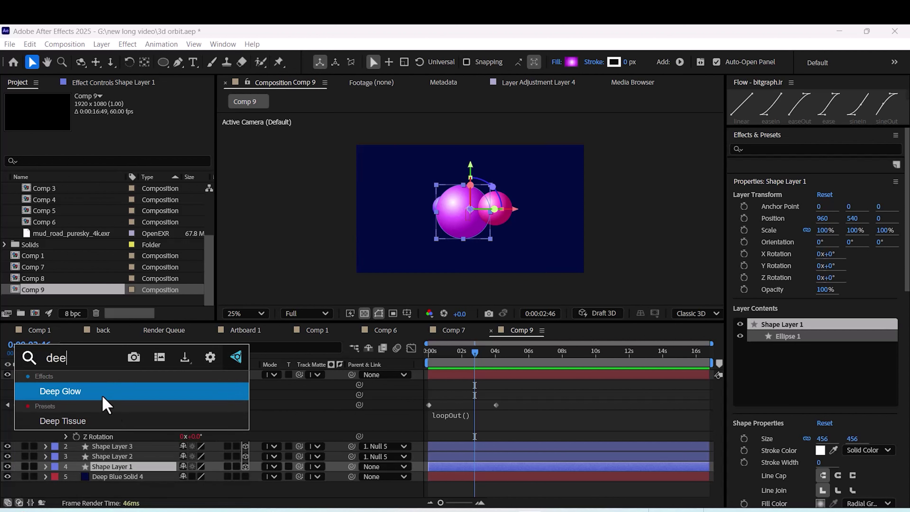
click(102, 397)
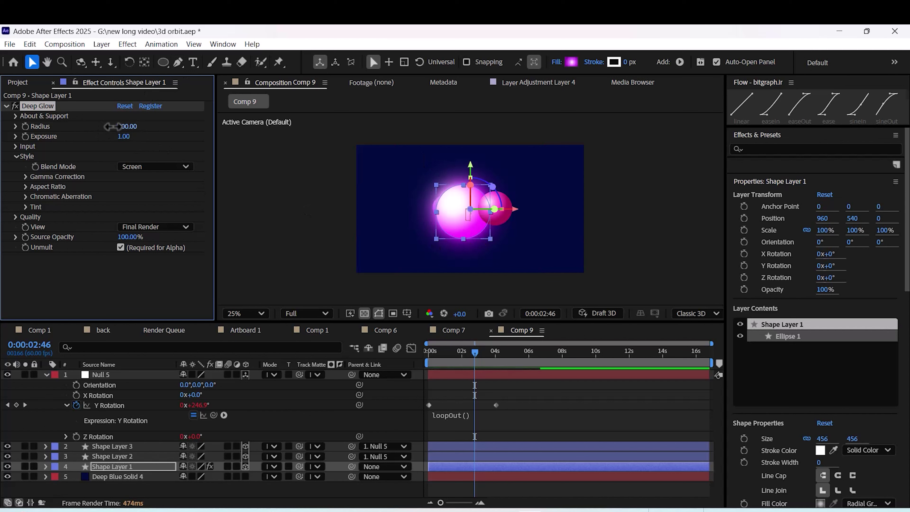
mouse_move(112, 126)
mouse_down()
mouse_move(74, 126)
mouse_move(109, 136)
mouse_up()
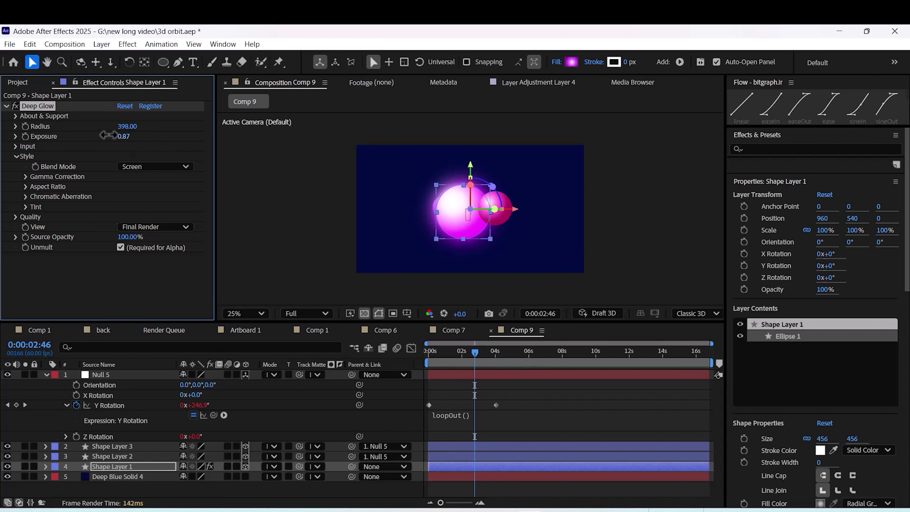
drag(474, 364, 428, 368)
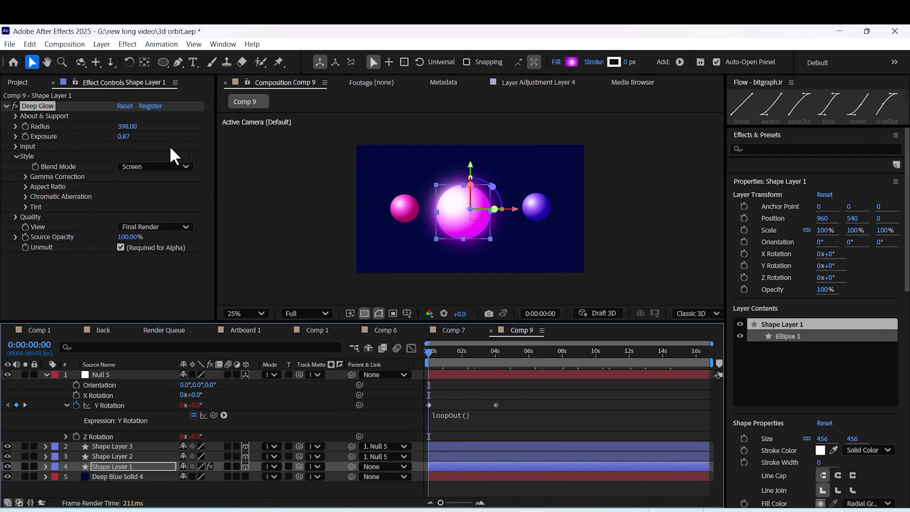
Copy the Deep Glow effect from Shape Layer 1 onto Shape Layer 3 and Shape Layer 2 and preview the glowing orbit.
click(115, 447)
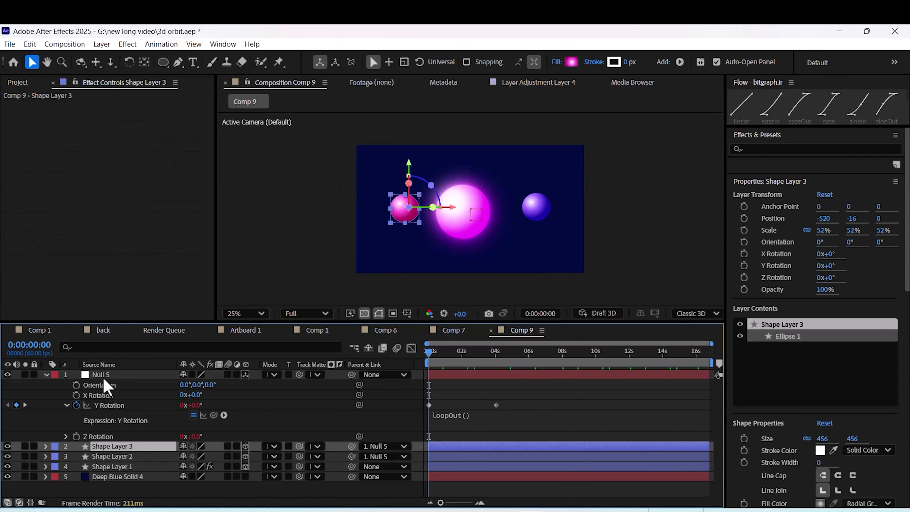
click(109, 466)
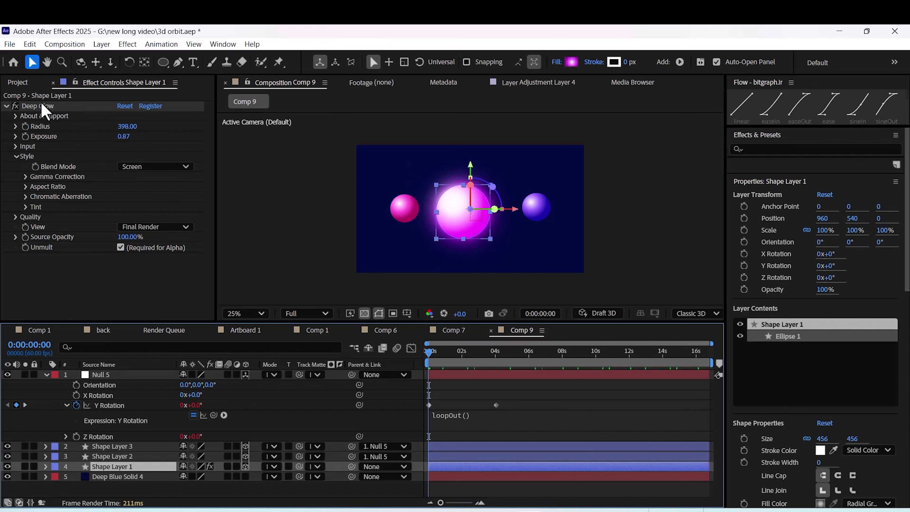
click(44, 107)
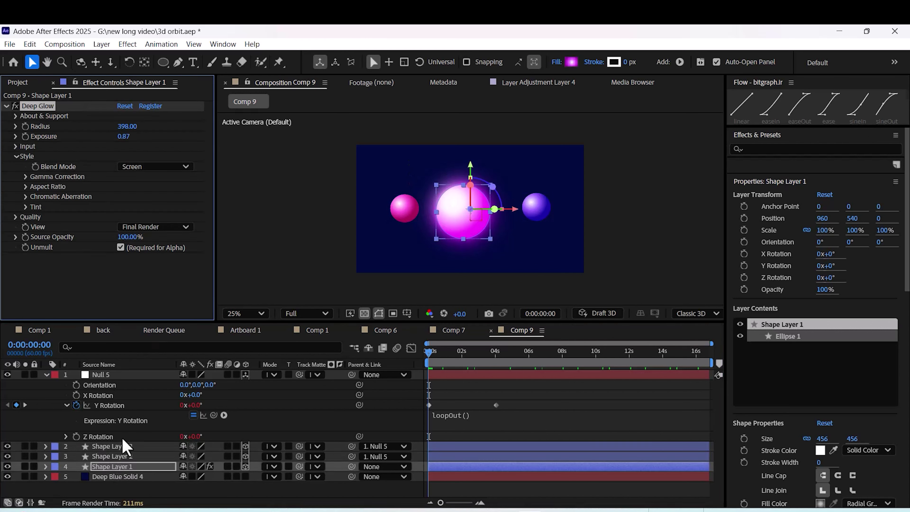
click(125, 448)
shift+click(120, 454)
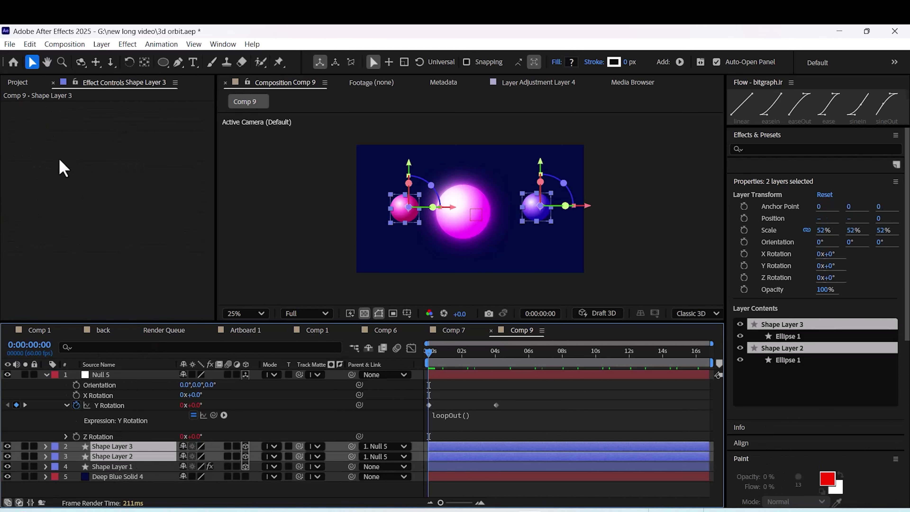
key(ctrl+v)
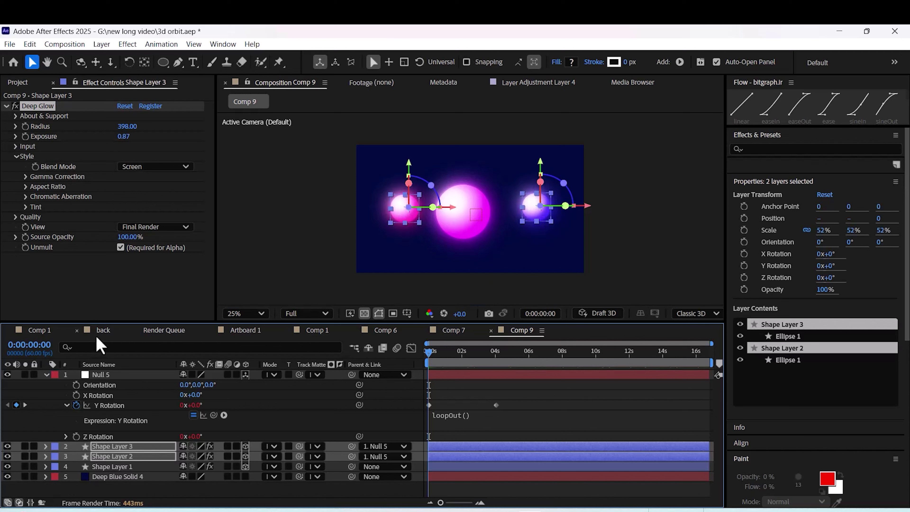
click(278, 199)
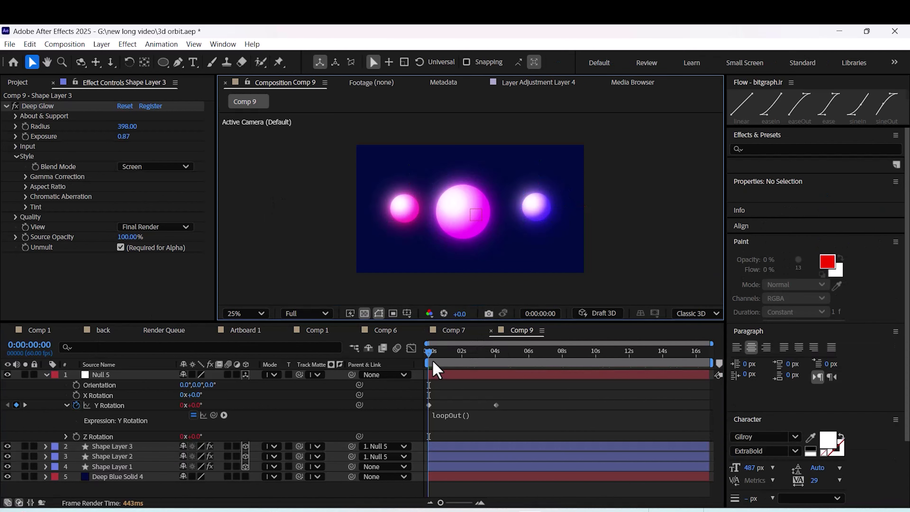
mouse_move(433, 362)
mouse_down()
mouse_move(477, 362)
mouse_move(416, 366)
mouse_up()
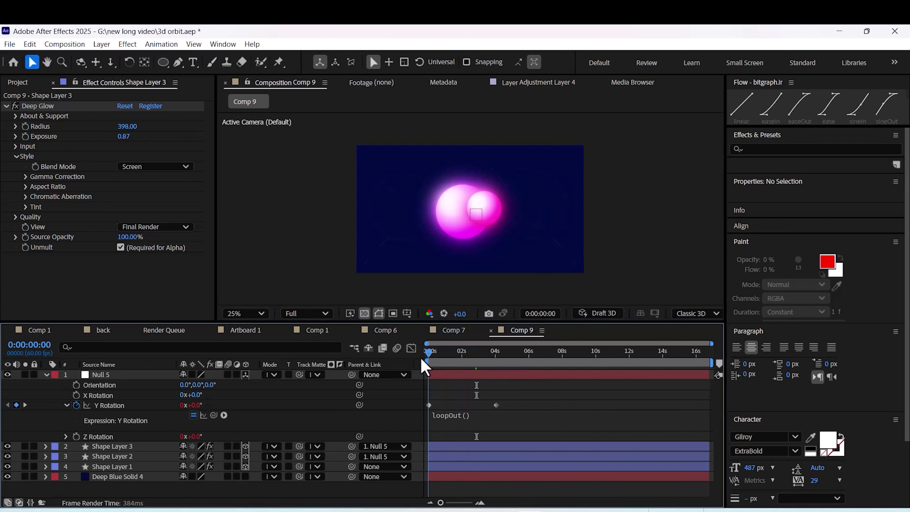
Create a new adjustment layer and place it directly above Deep Blue Solid 4, below the shape layers.
right_click(230, 487)
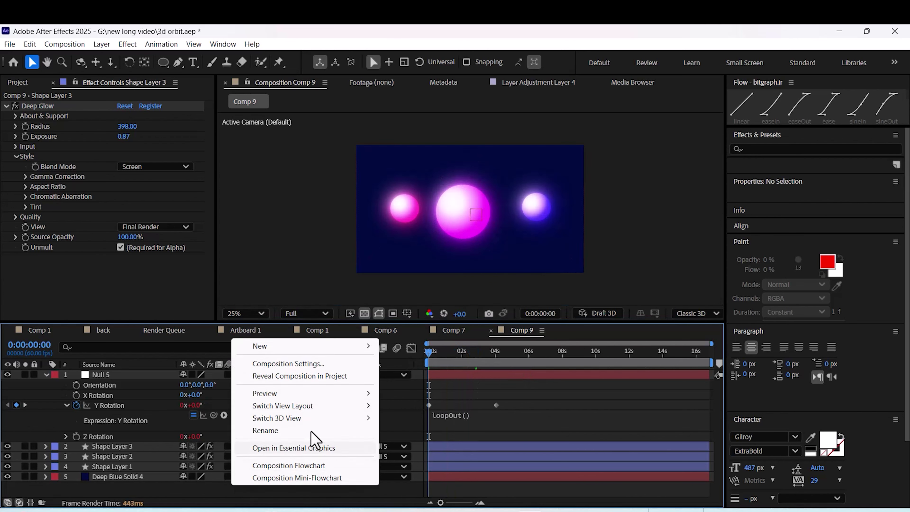
mouse_move(336, 346)
click(412, 437)
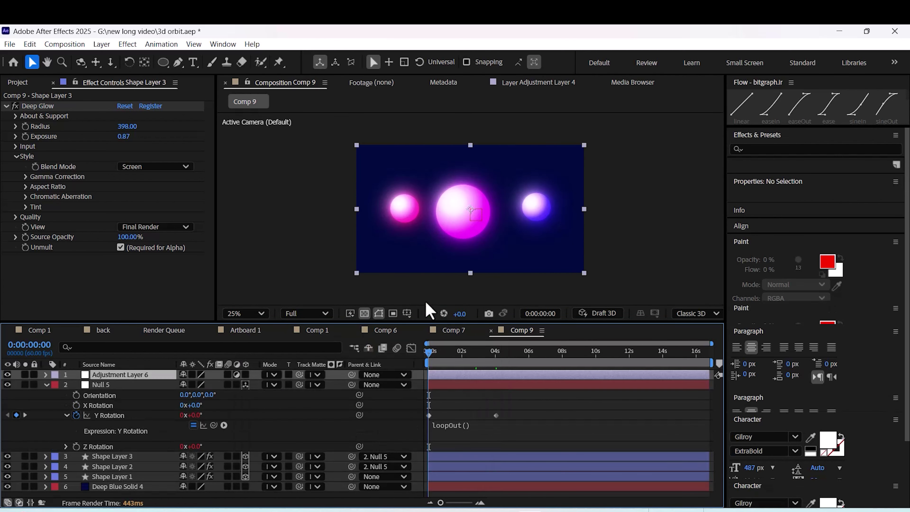
drag(123, 376, 115, 485)
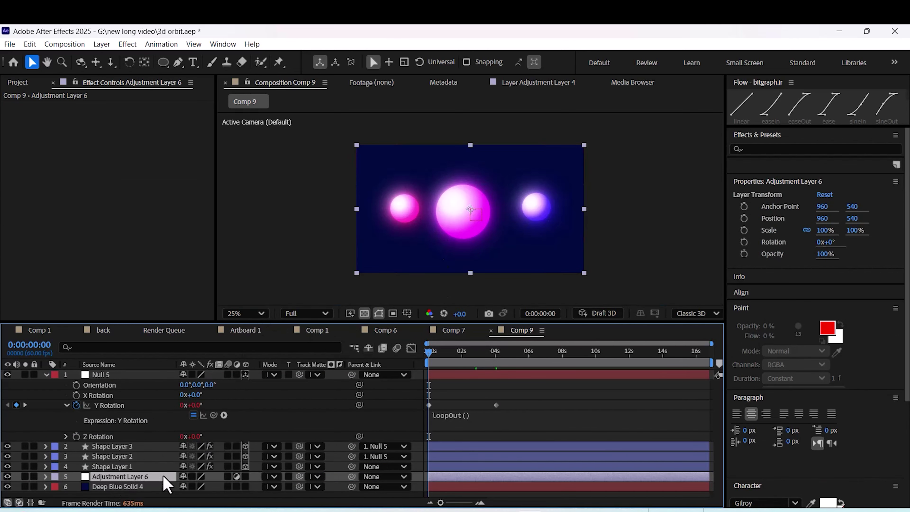
Find the Fractal Noise effect by searching "frac" and apply it to Adjustment Layer 6.
key(ctrl+space)
text(f)
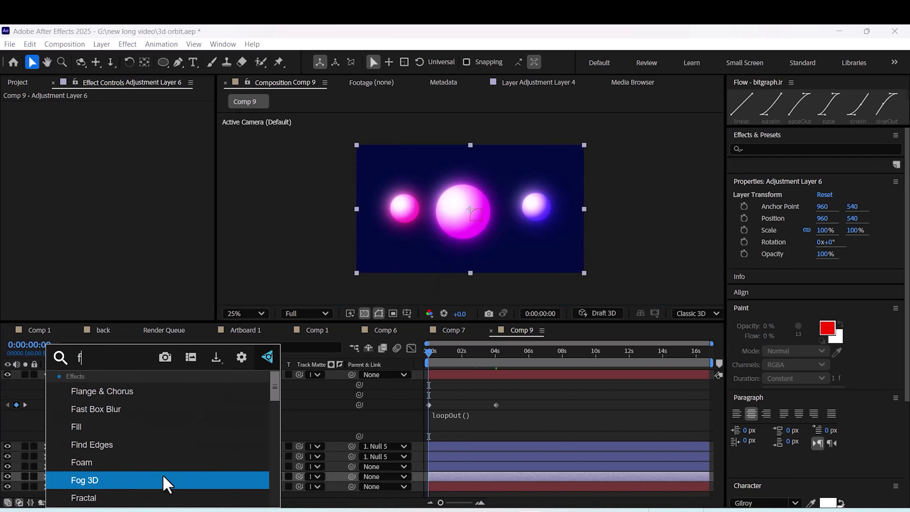
text(rac)
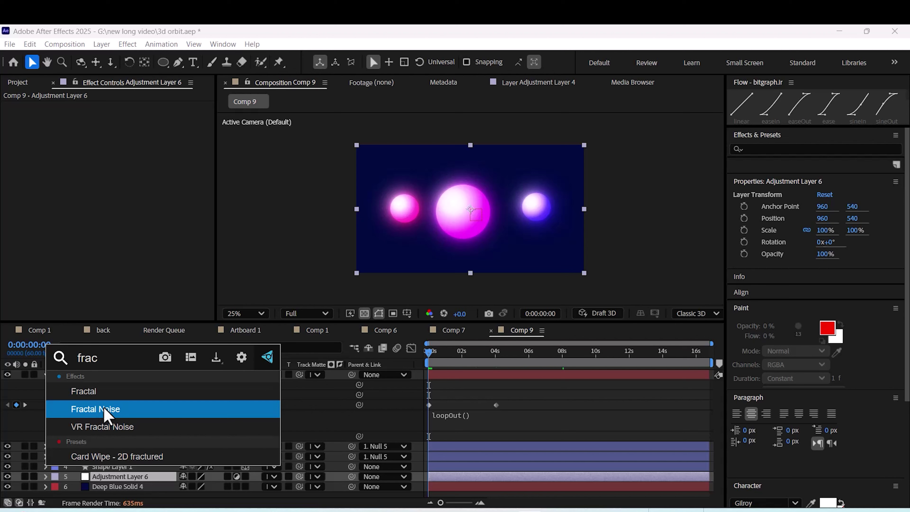
click(107, 416)
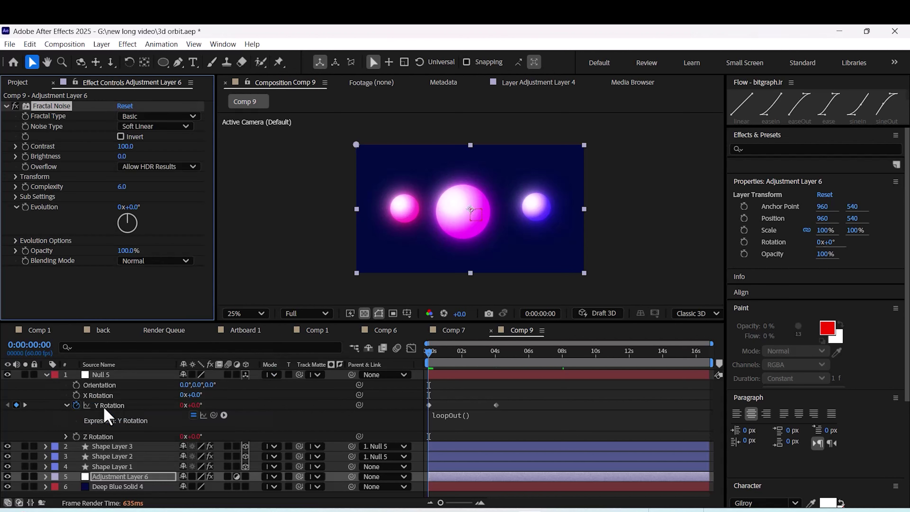
click(771, 148)
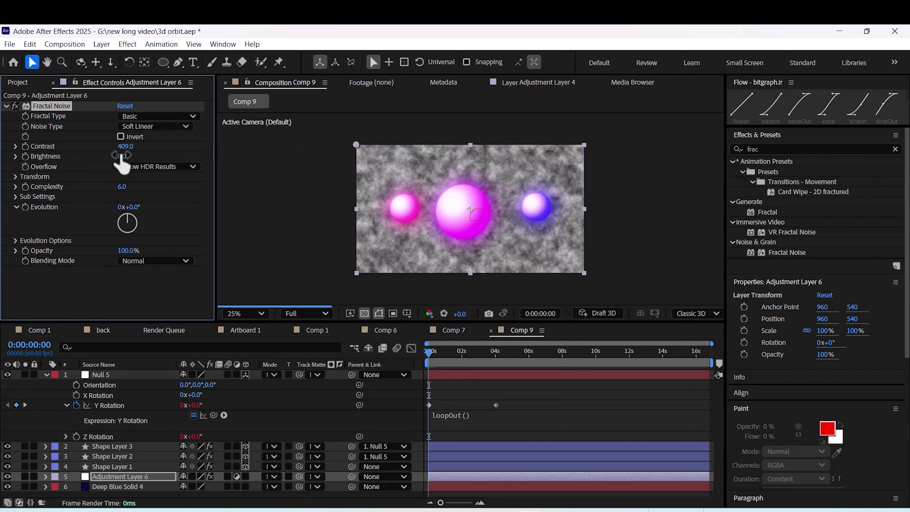
Set the Fractal Noise contrast to 1049 and brightness to -412 so only small star-like specks remain.
drag(125, 147, 230, 153)
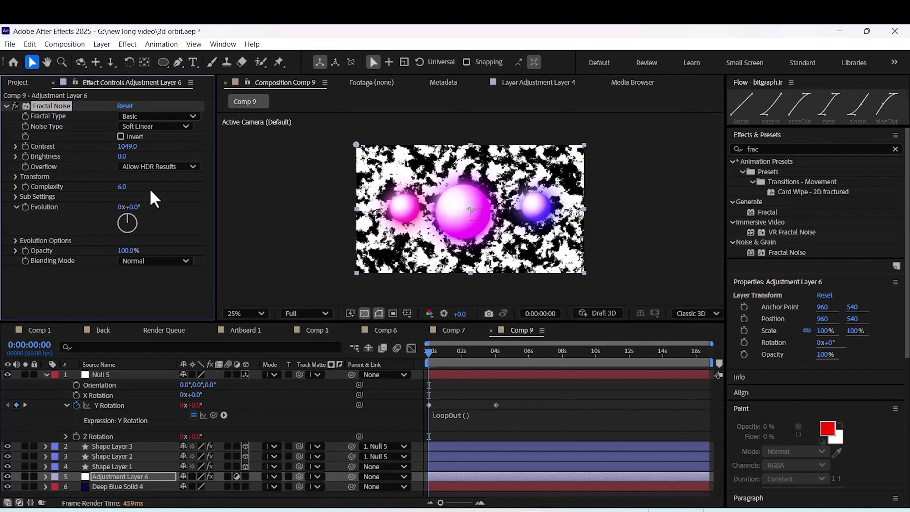
mouse_move(123, 156)
mouse_down()
mouse_move(112, 157)
mouse_move(128, 153)
mouse_up()
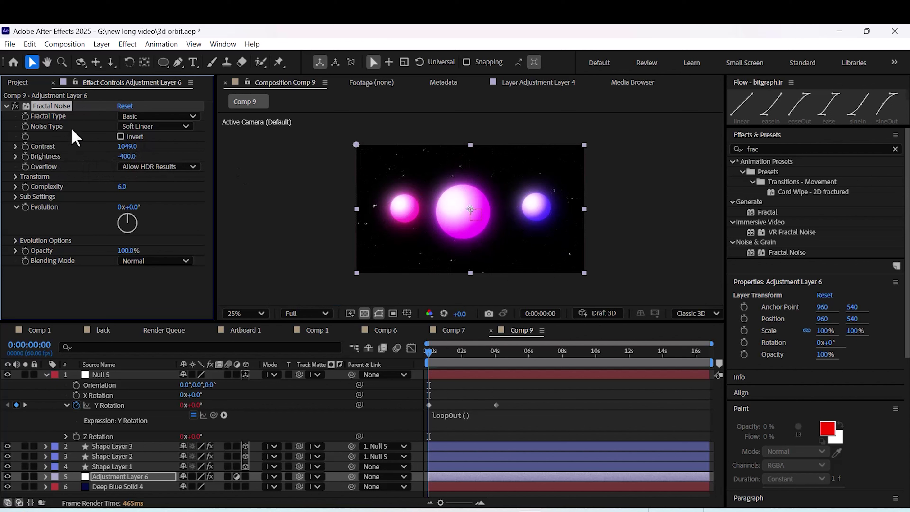
drag(126, 156, 111, 155)
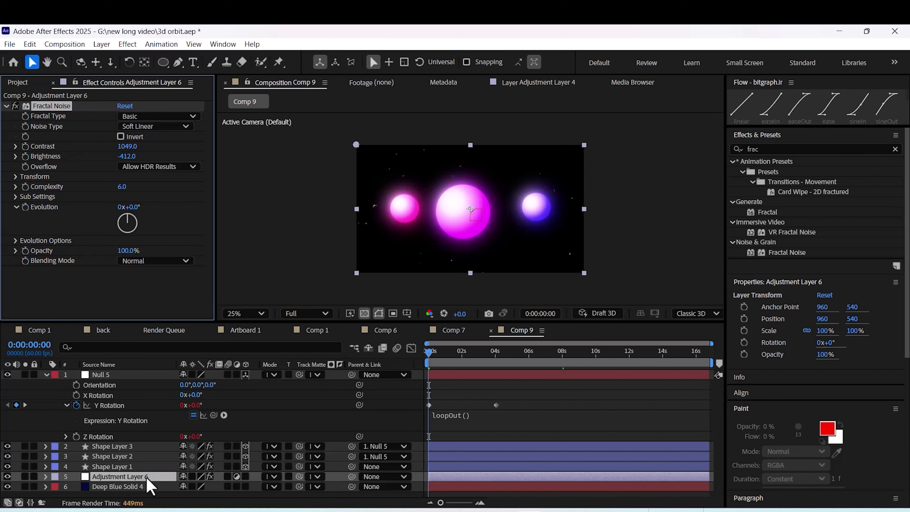
Set the blending mode of Adjustment Layer 6 to Screen.
right_click(157, 469)
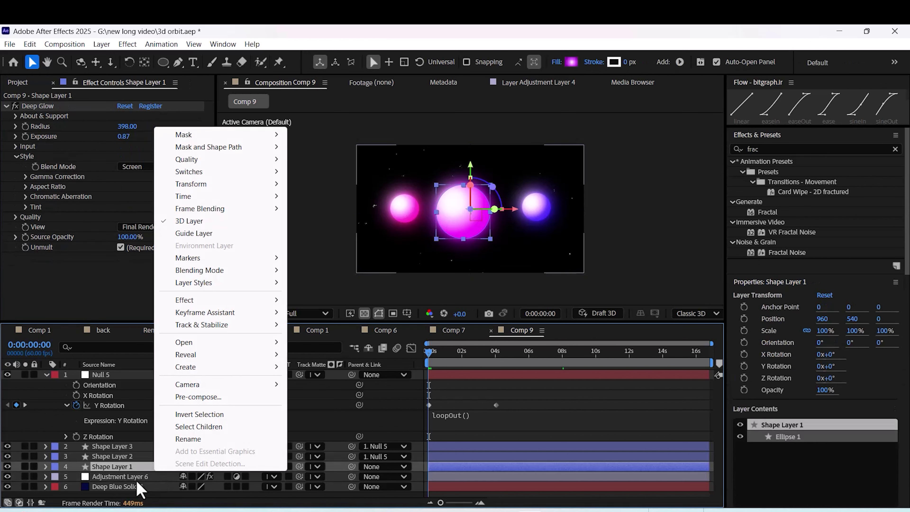
click(136, 477)
right_click(139, 476)
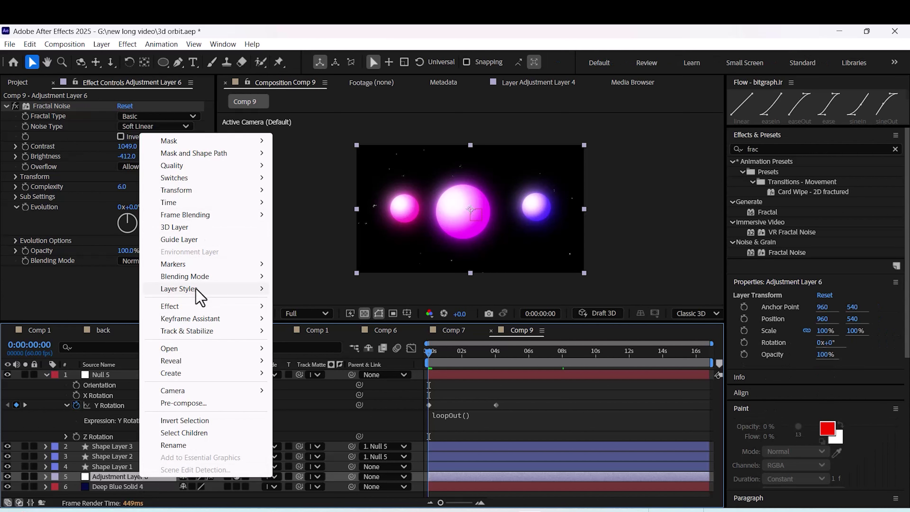
mouse_move(202, 277)
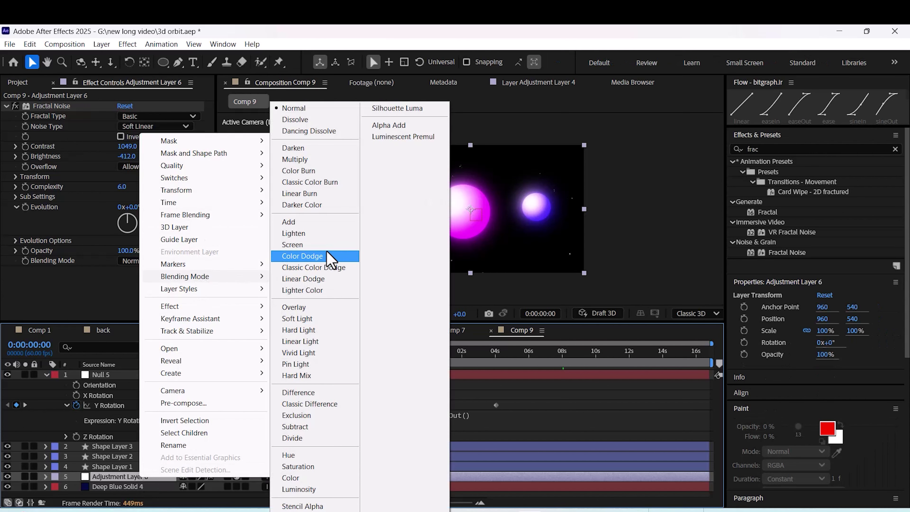
click(302, 245)
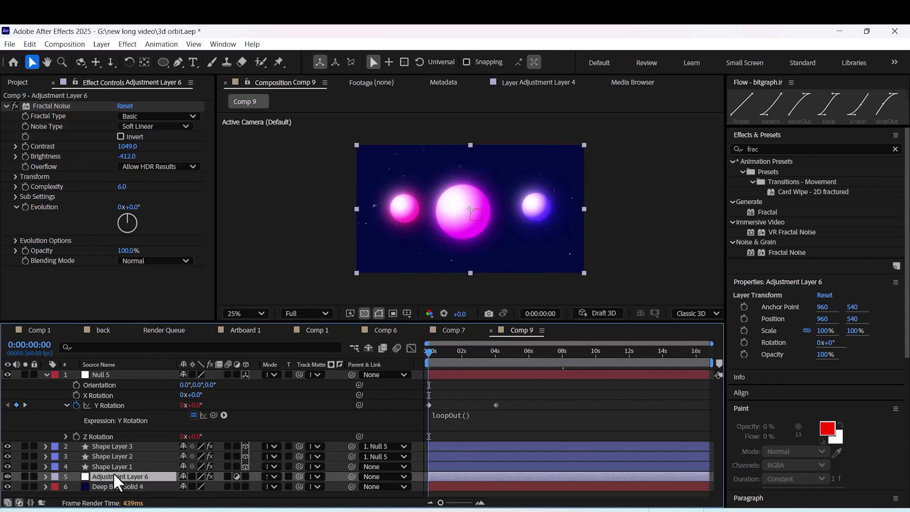
Duplicate Adjustment Layer 6 and set the copy's Fractal Noise Sub Influence to 74.1 and Sub Scaling to 52.6.
key(ctrl+d)
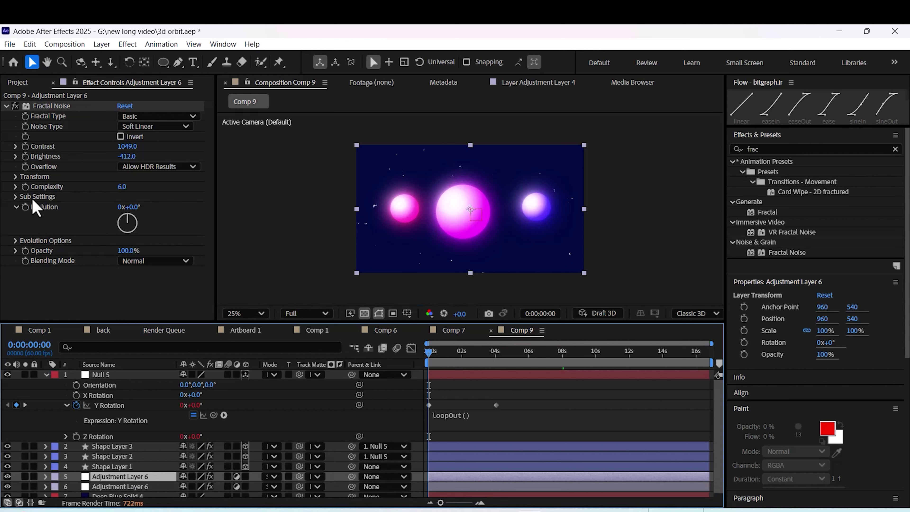
click(15, 196)
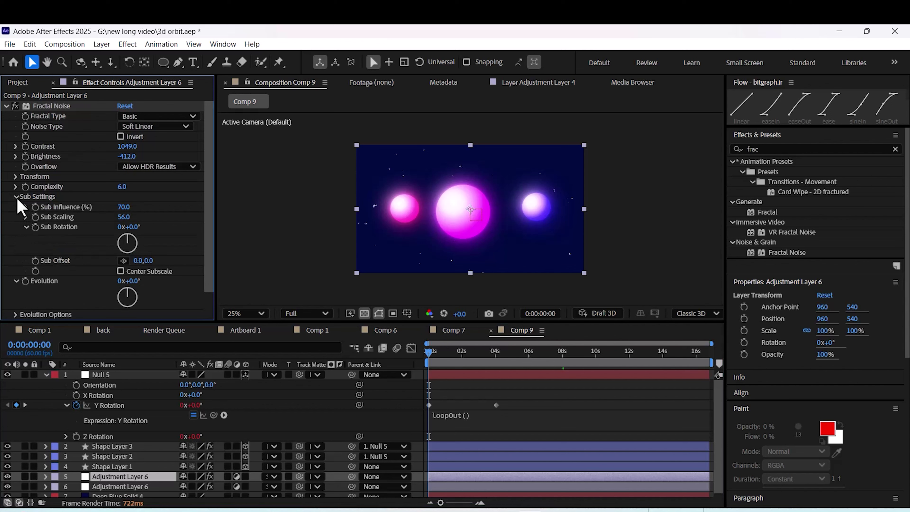
mouse_move(123, 207)
mouse_down()
mouse_move(152, 211)
mouse_move(96, 216)
mouse_move(123, 218)
mouse_up()
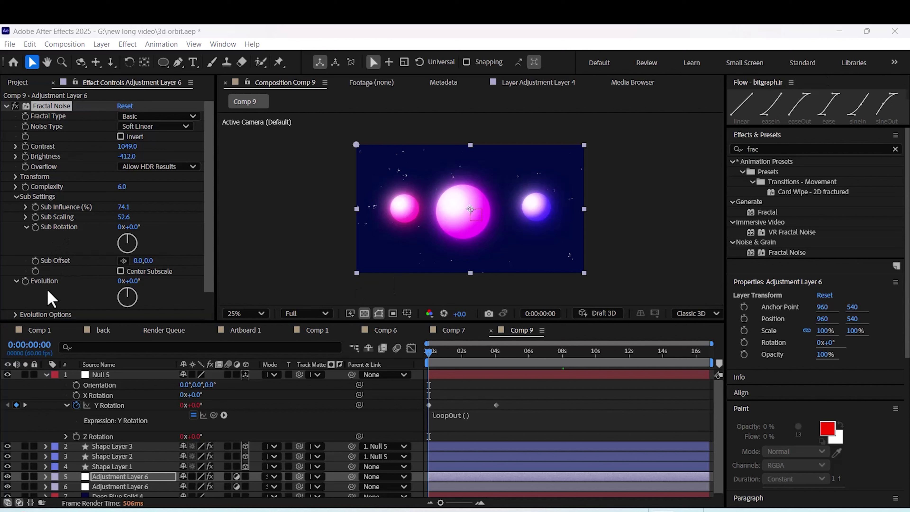
click(16, 196)
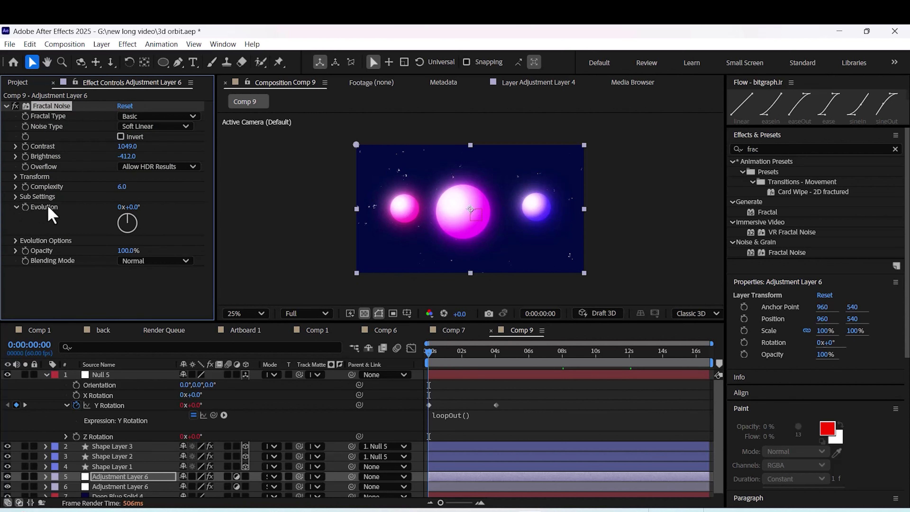
Add the expression time*100 to the duplicate layer's Fractal Noise Evolution and preview the animation from the start.
alt+click(25, 208)
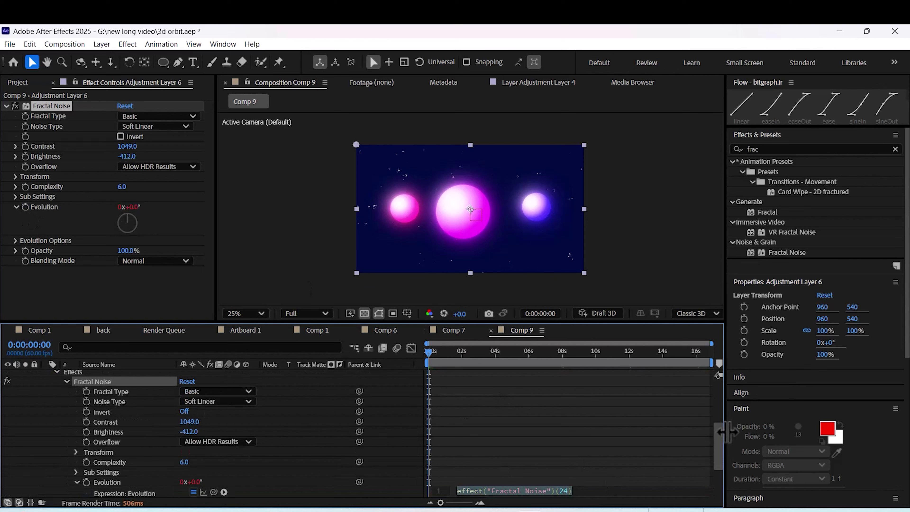
drag(717, 436, 717, 459)
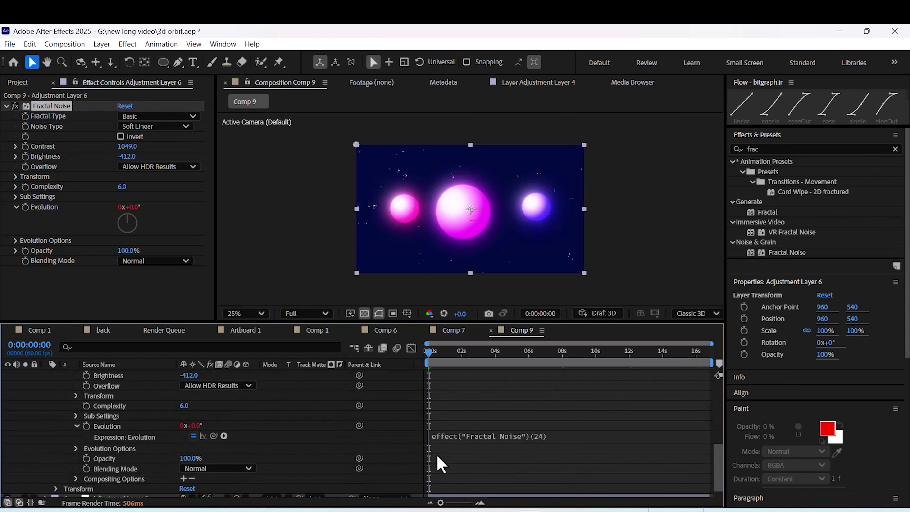
click(467, 439)
click(586, 435)
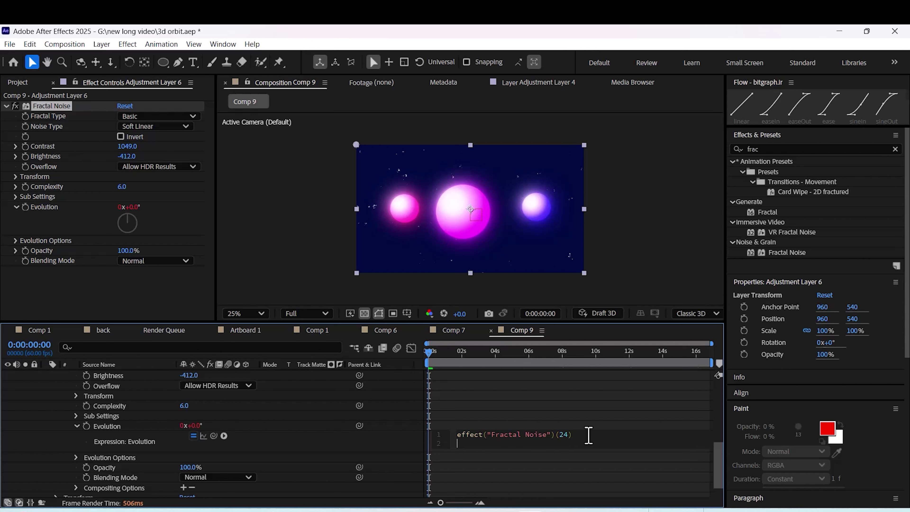
text(time)
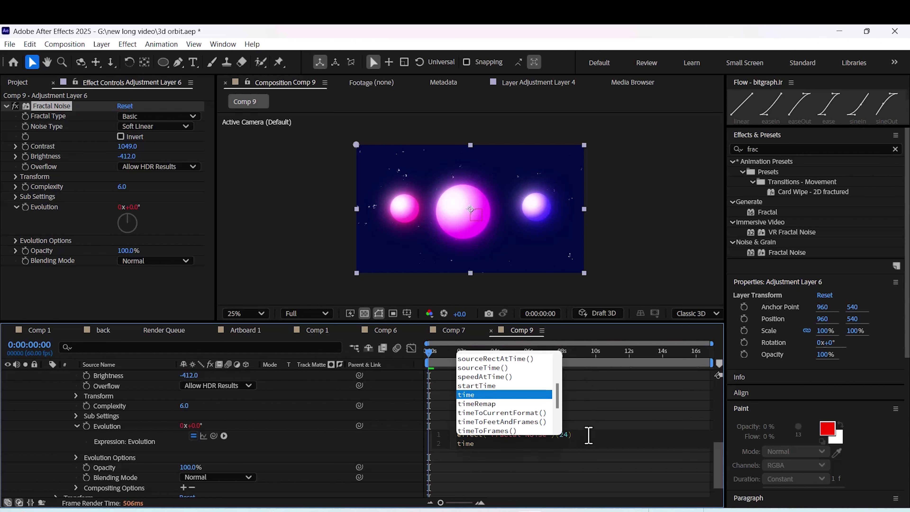
text(*)
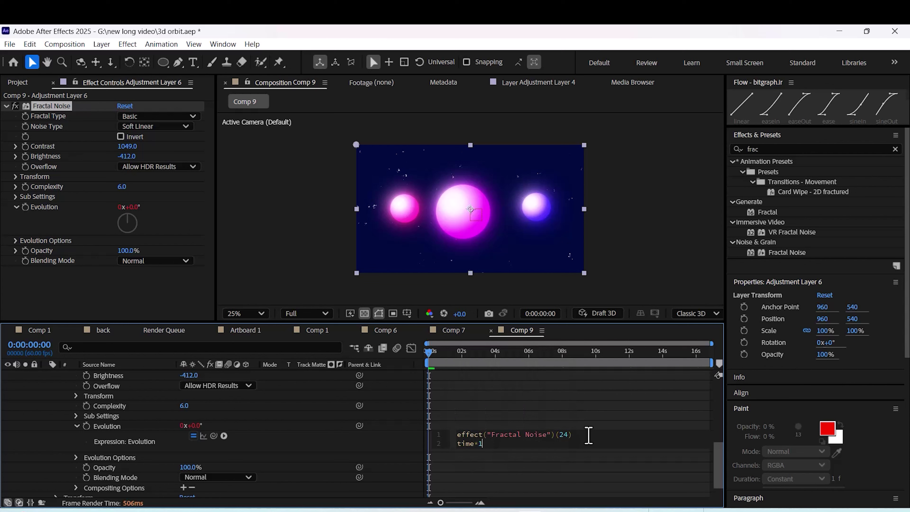
click(567, 412)
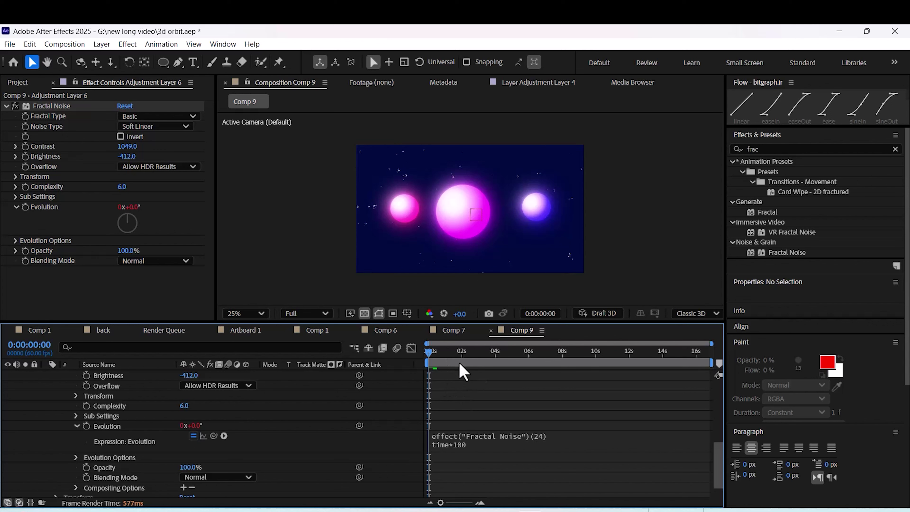
mouse_move(429, 354)
mouse_down()
mouse_move(544, 374)
mouse_move(496, 355)
mouse_move(428, 363)
mouse_up()
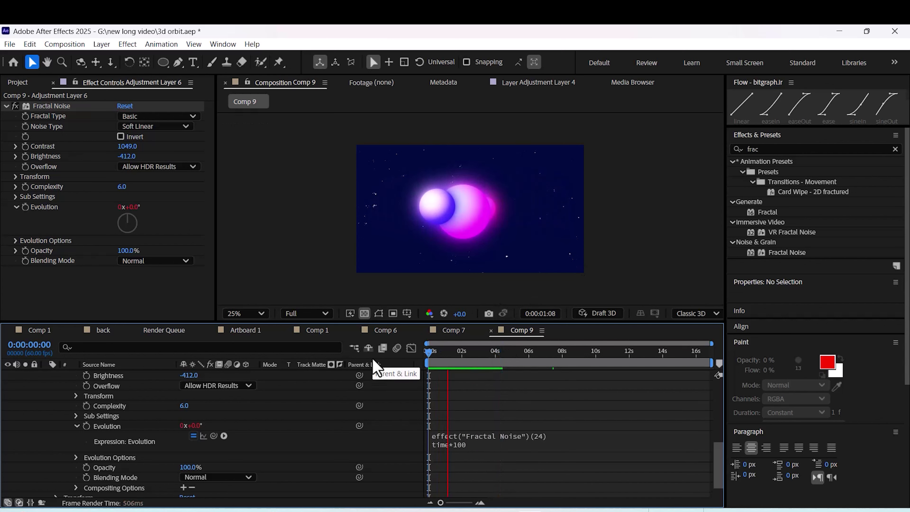
key(space)
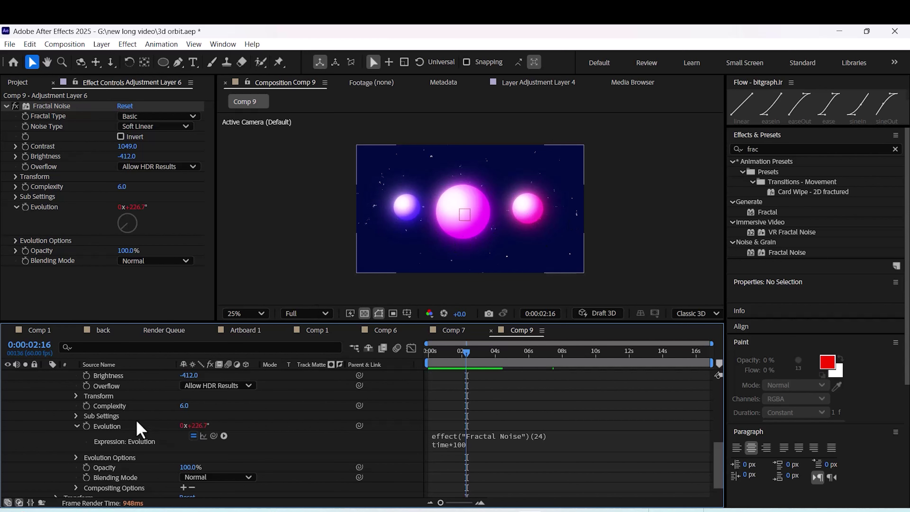
Collapse the properties of the upper Adjustment Layer 6 in the layer stack.
scroll(138, 421, up, 5)
click(123, 397)
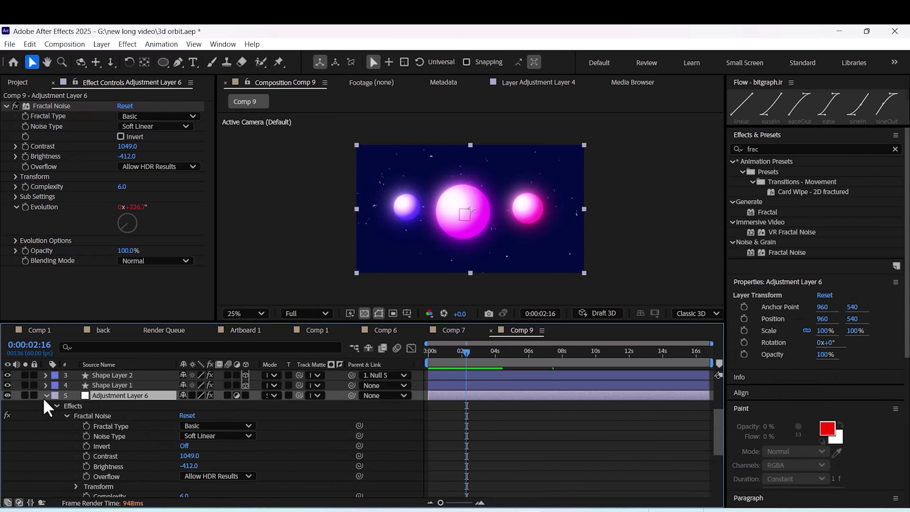
scroll(120, 397, up, 4)
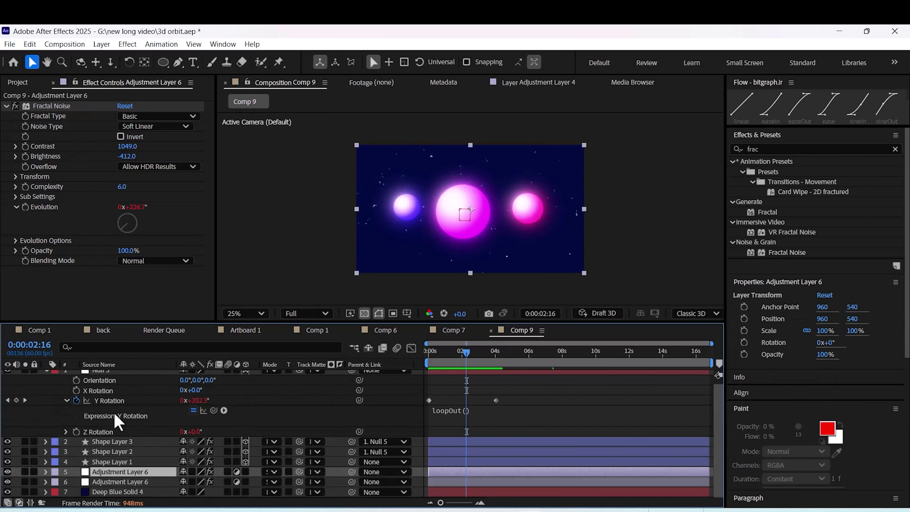
Collapse Null 5's properties and move the small blue sphere on Shape Layer 2 to about 527.5, 114.6, 96.1.
click(46, 374)
click(130, 405)
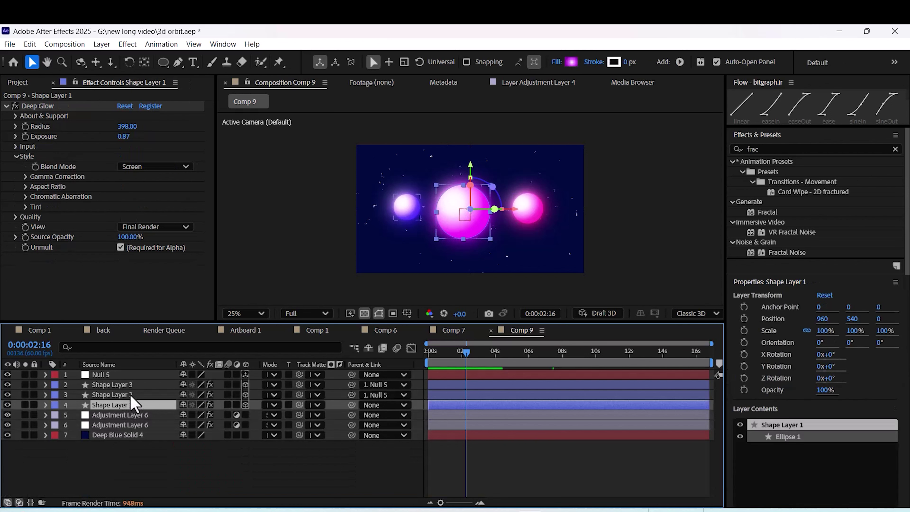
click(131, 394)
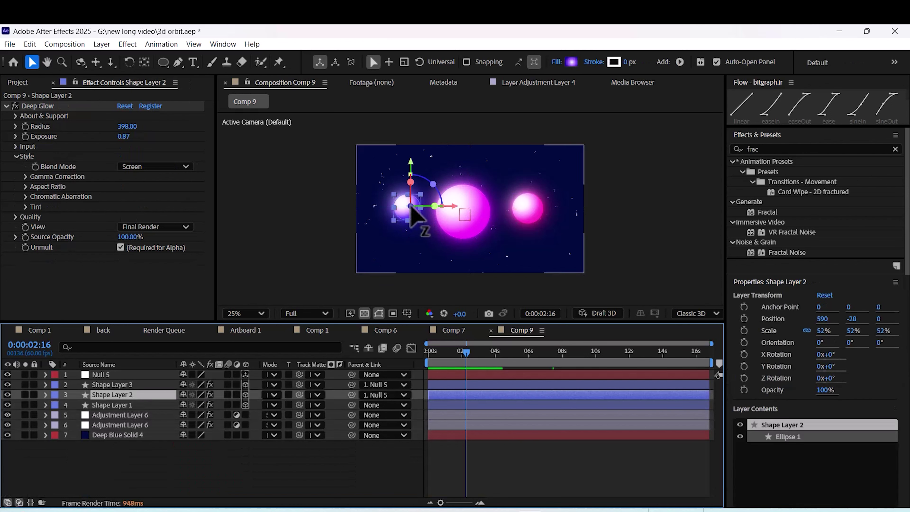
drag(412, 210, 408, 222)
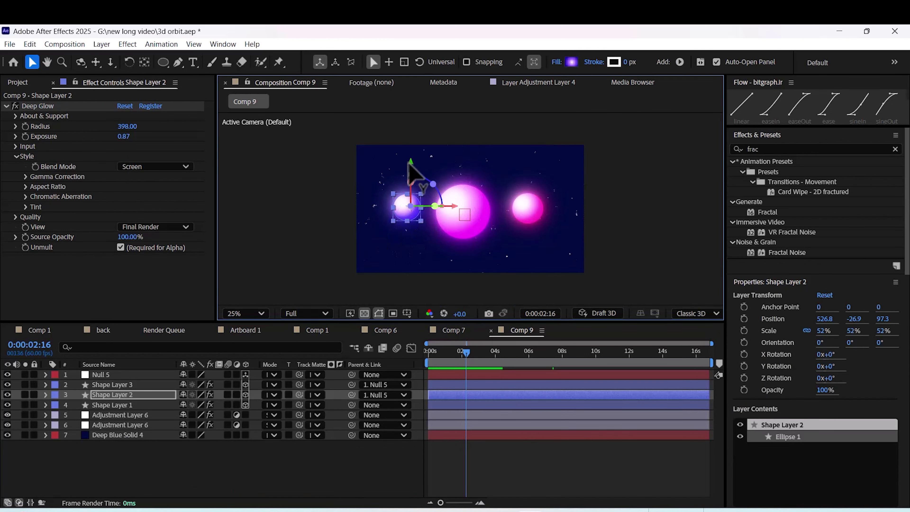
drag(410, 162, 415, 194)
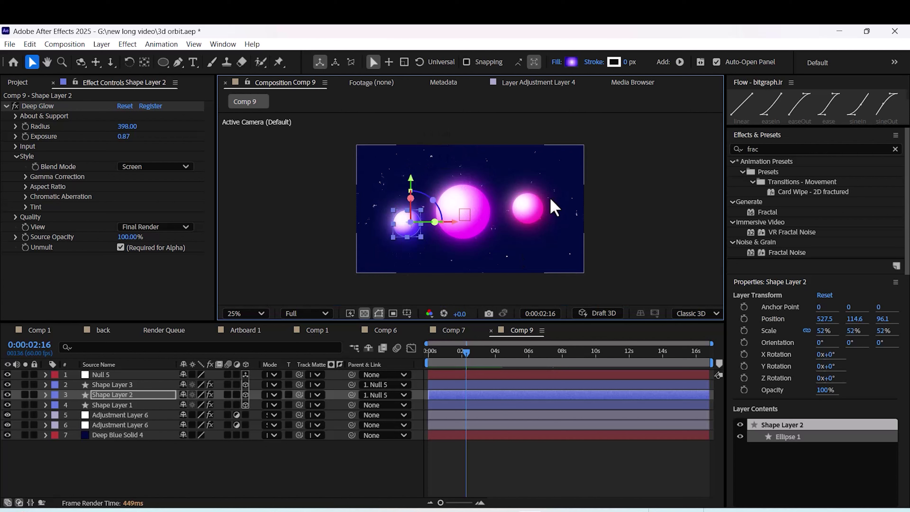
Duplicate Shape Layer 3, place the copy below the original at about -520.4, 334.6, 2, and scale it to 25%.
click(536, 206)
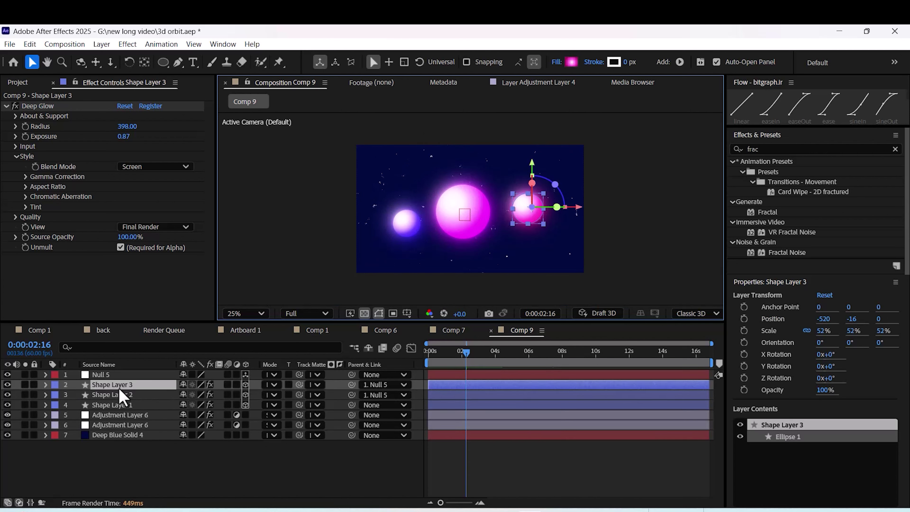
key(ctrl+d)
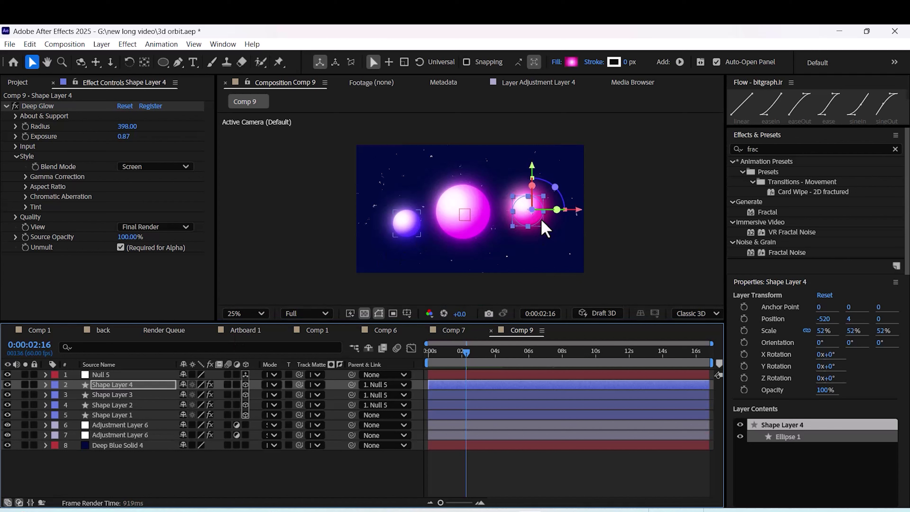
drag(545, 228, 526, 210)
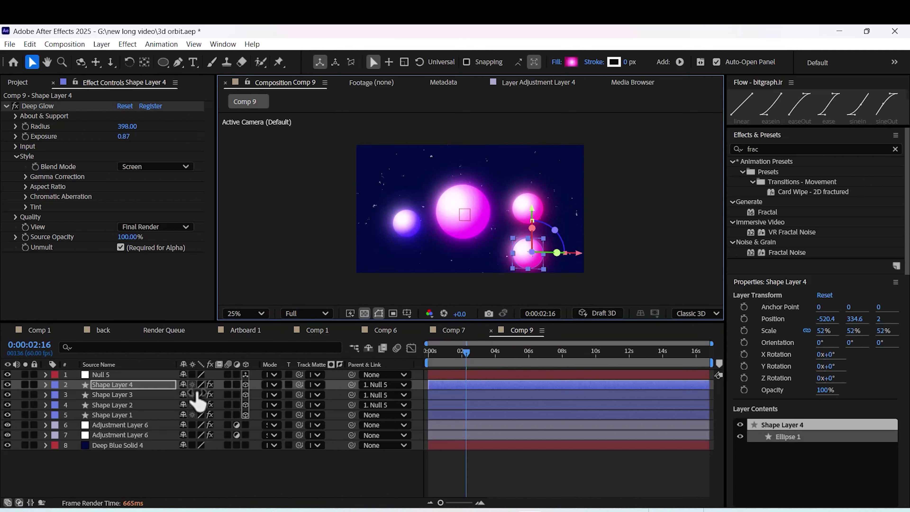
key(s)
drag(195, 394, 177, 394)
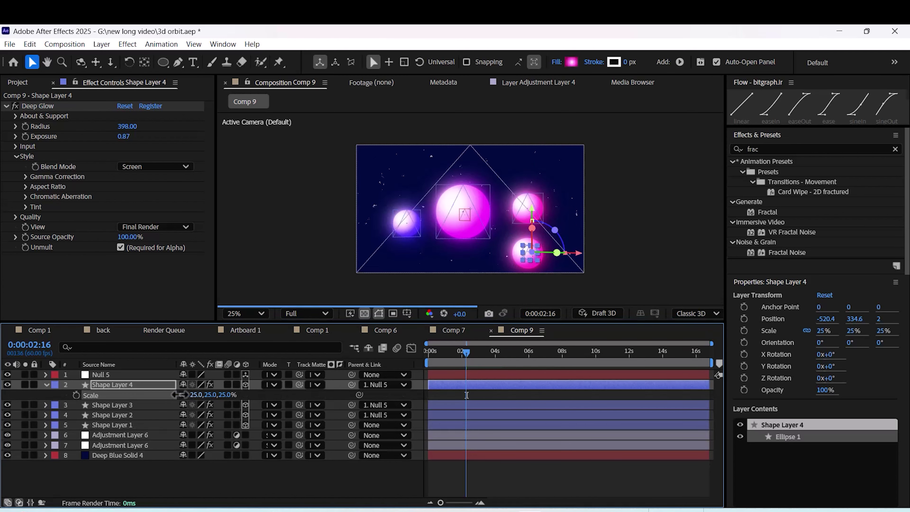
click(371, 485)
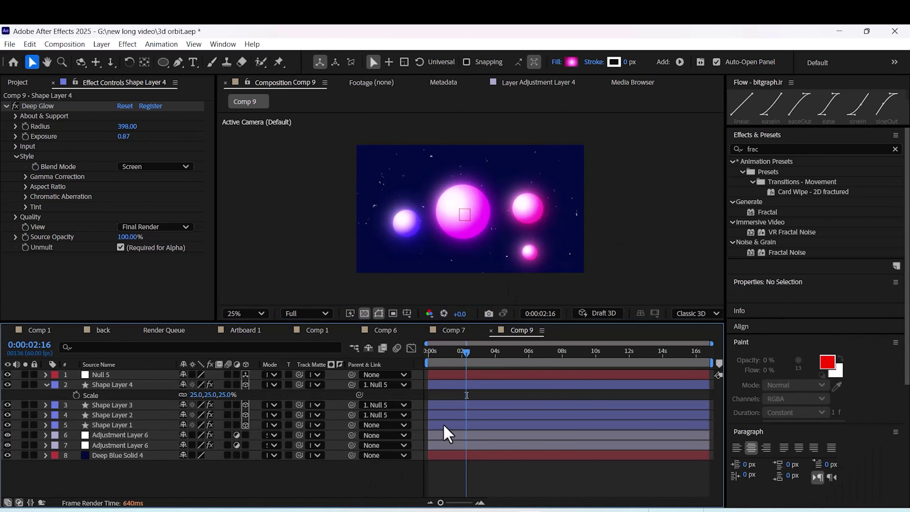
Recolor Shape Layer 4's radial gradient fill, making the middle stop purple and the end stop 410BA7.
click(143, 384)
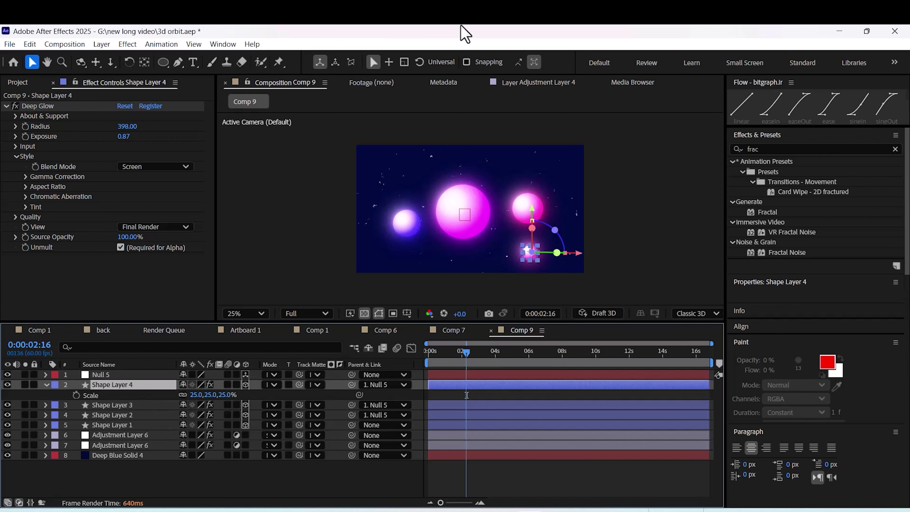
click(571, 62)
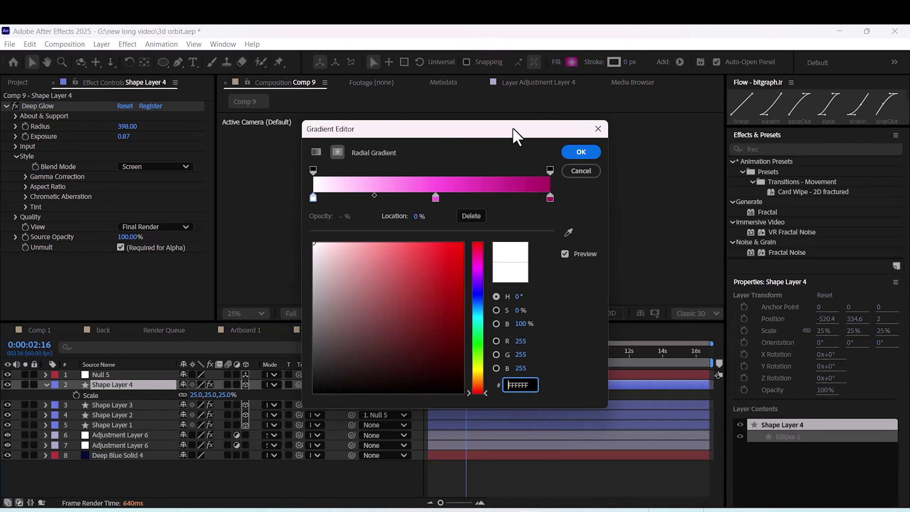
drag(514, 136, 242, 112)
click(163, 175)
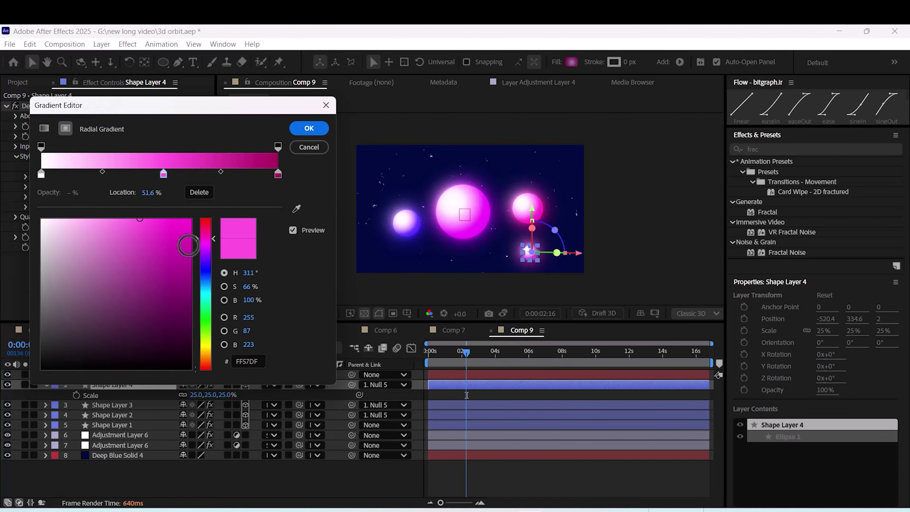
drag(204, 247, 205, 259)
click(278, 175)
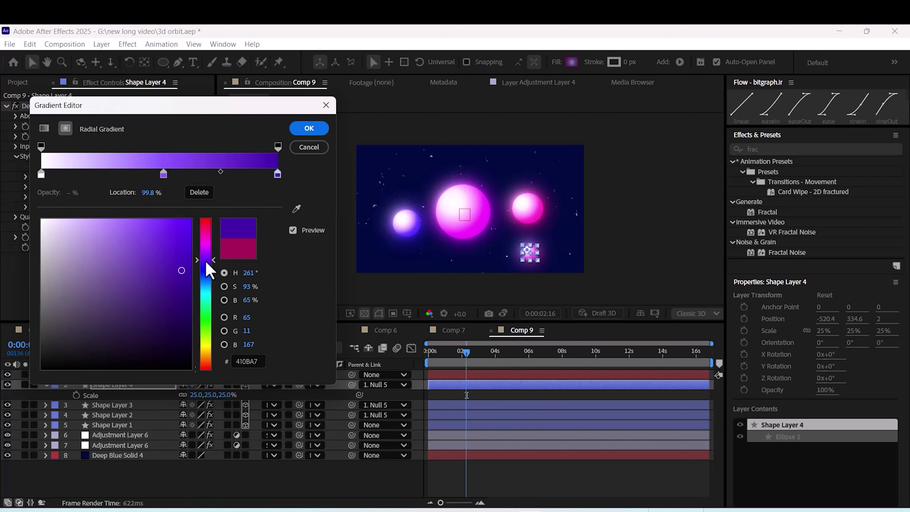
click(308, 129)
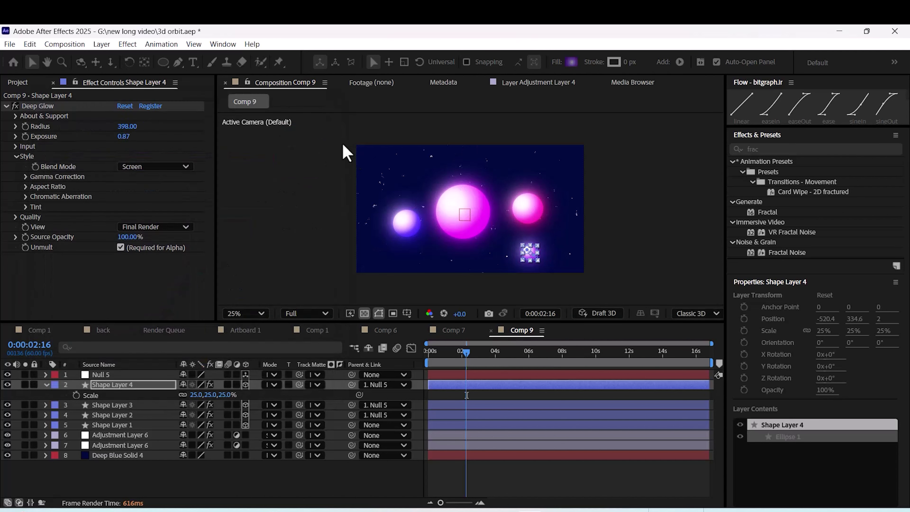
click(341, 152)
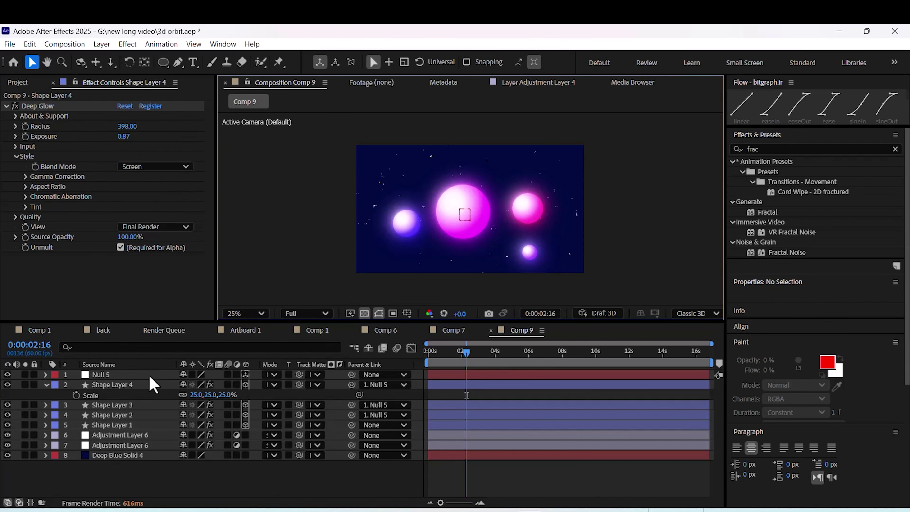
Reposition the small purple sphere on Shape Layer 4 to about -286, 327.1, 164 and end the work area at about 8 seconds.
click(153, 384)
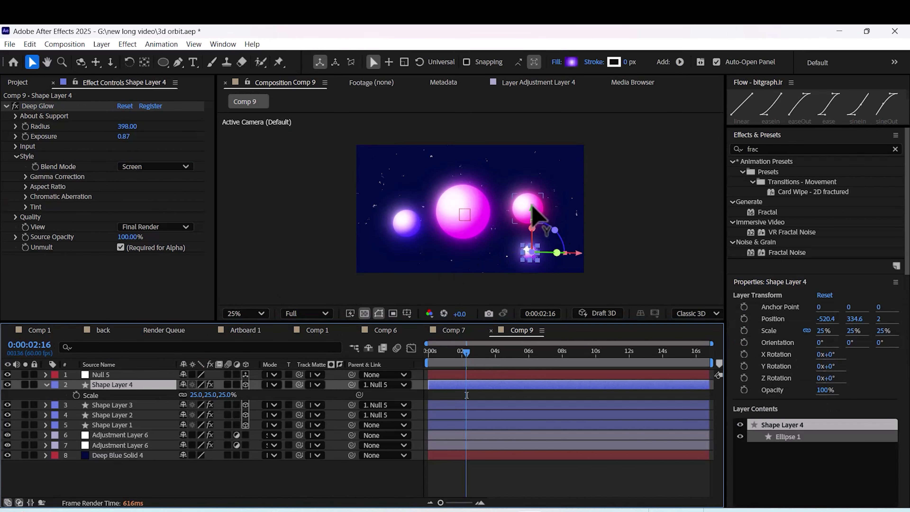
mouse_move(532, 211)
mouse_down()
mouse_move(538, 174)
mouse_move(536, 197)
mouse_up()
click(270, 222)
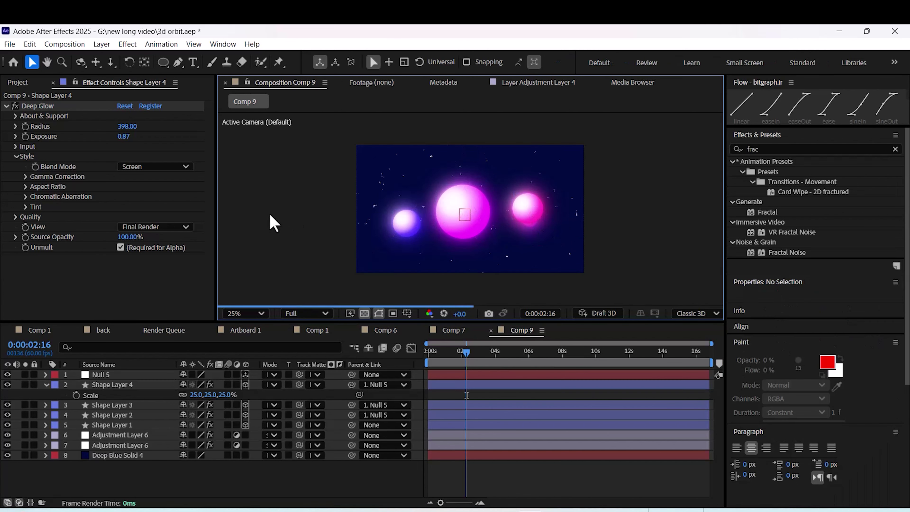
drag(466, 352, 428, 352)
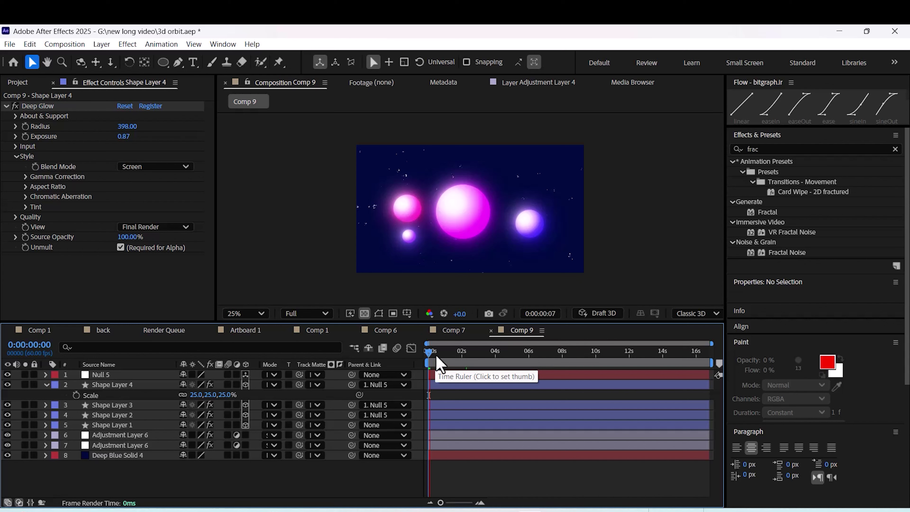
key(KP_2)
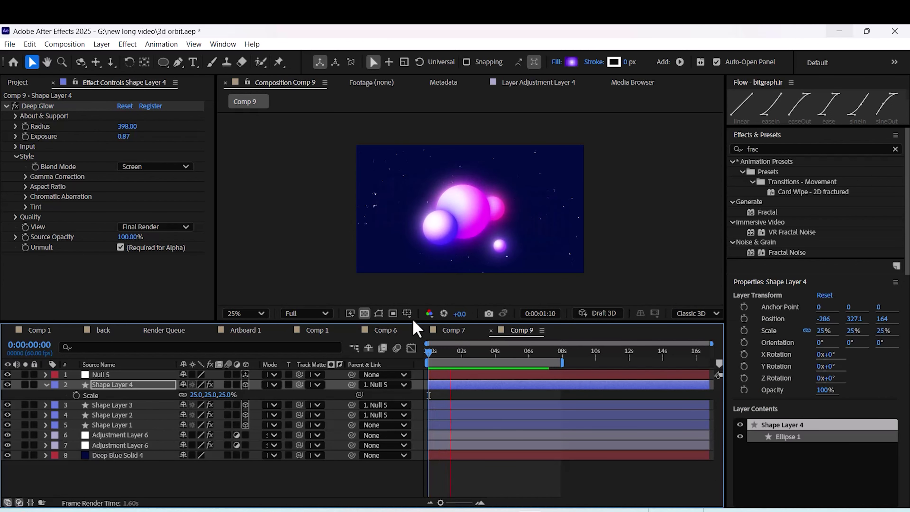
Preview the orbit animation from the start of the composition to check the spheres' motion.
key(space)
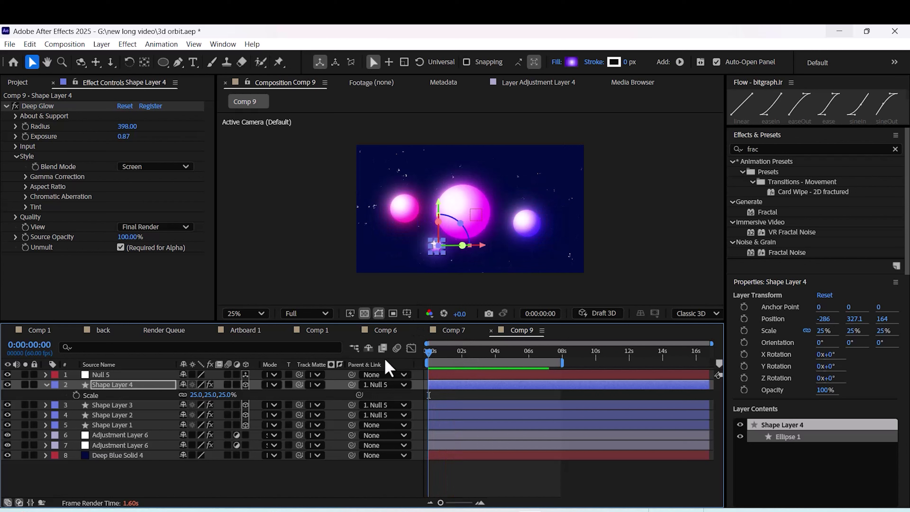
key(space)
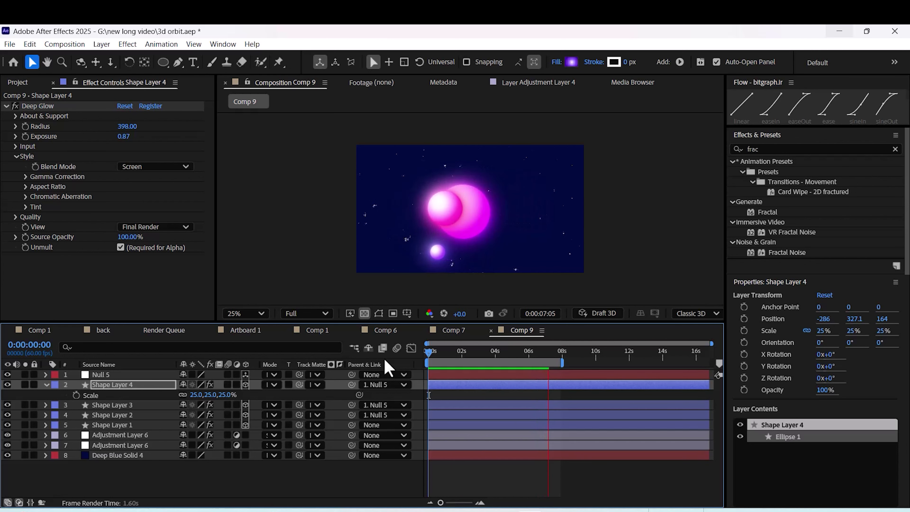
key(space)
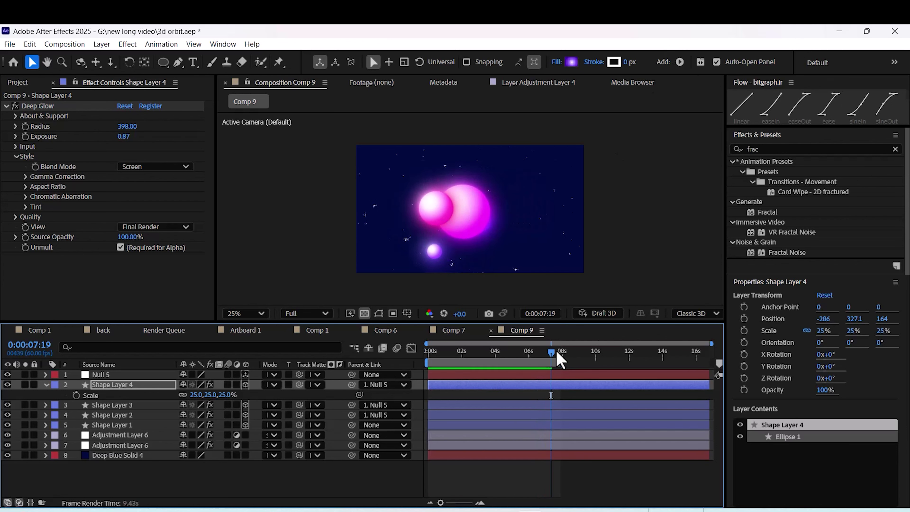